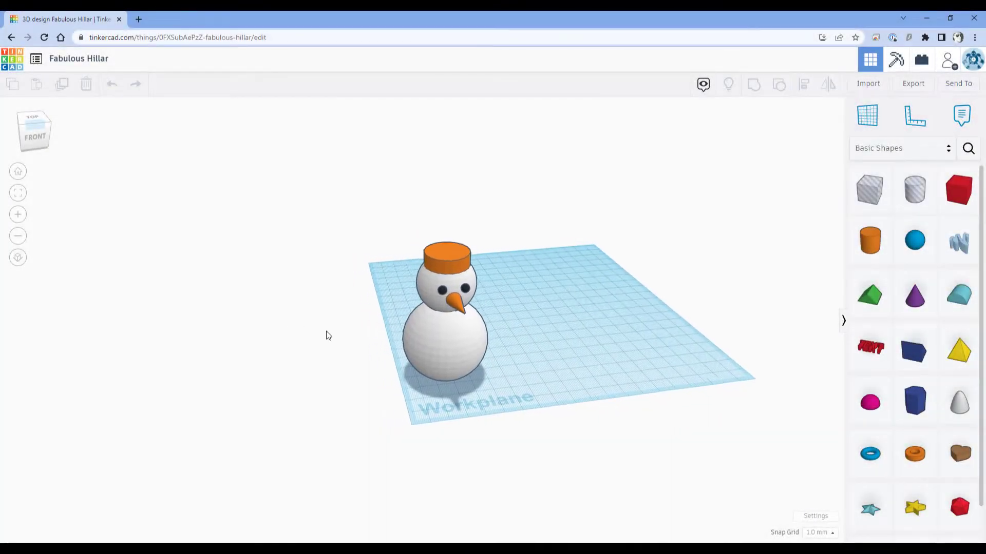
Orbit the Tinkercad view around the snowman model before moving to the cad2mc repository page
left_click_drag(329, 335, 419, 303)
scroll(313, 371, "up", 3)
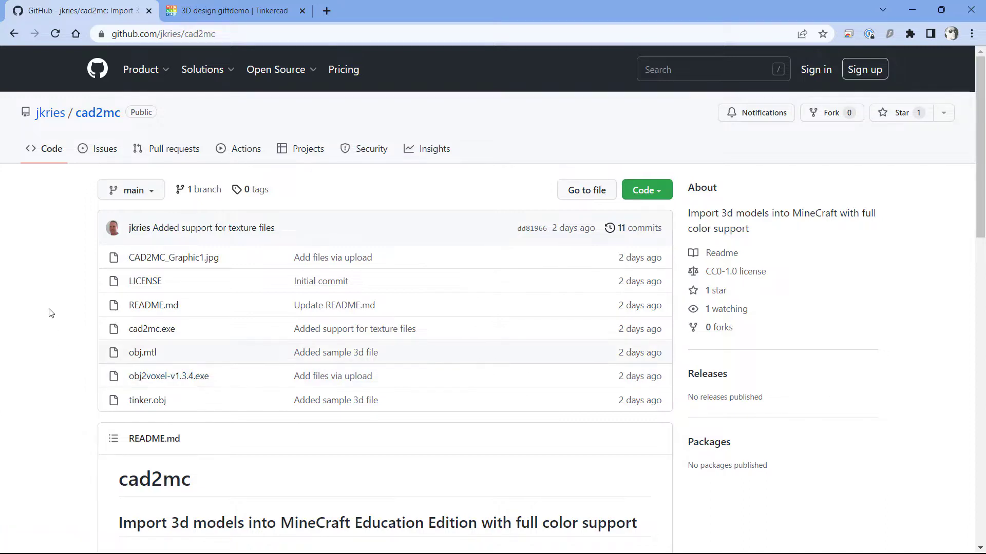
Download cad2mc.exe from the jkries/cad2mc GitHub repository into Documents\cad2mc
left_click(149, 331)
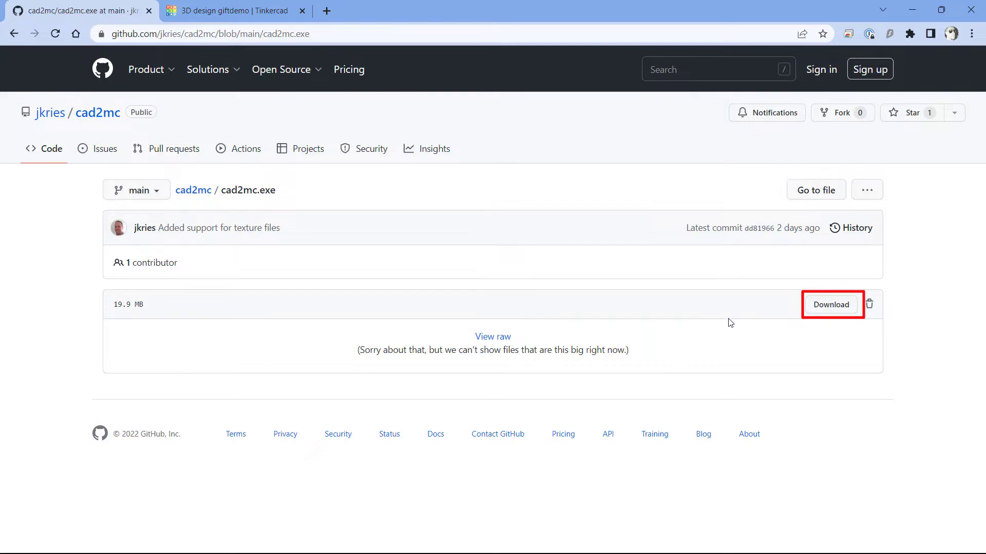
left_click(821, 307)
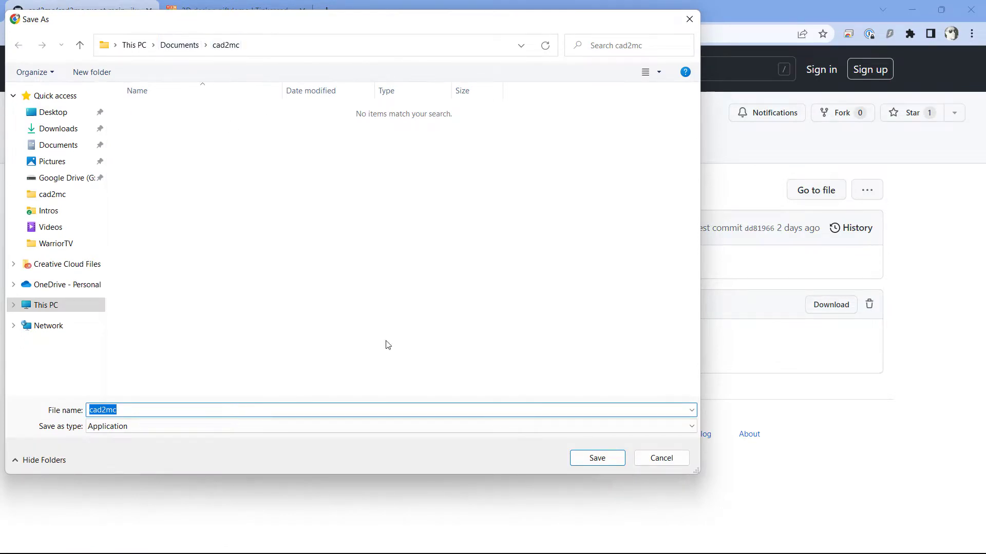
left_click(604, 463)
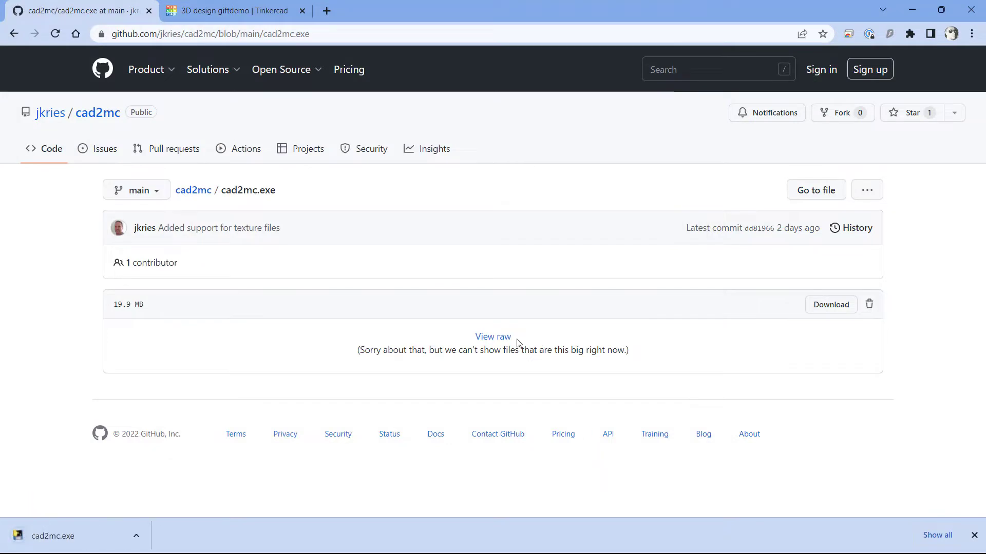
Download obj2voxel-v1.3.4.exe into Documents\cad2mc, then return to the Tinkercad giftdemo design
left_click(111, 116)
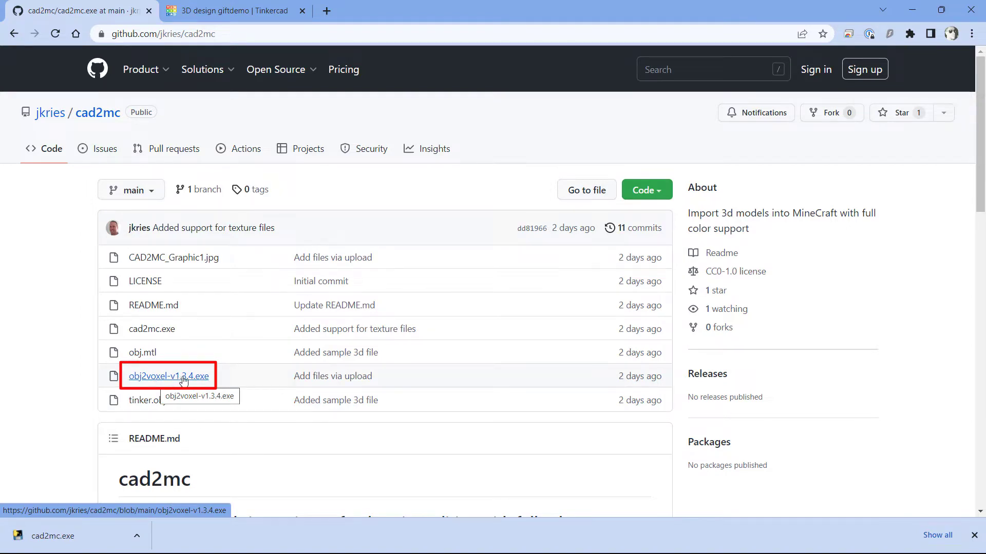
left_click(184, 379)
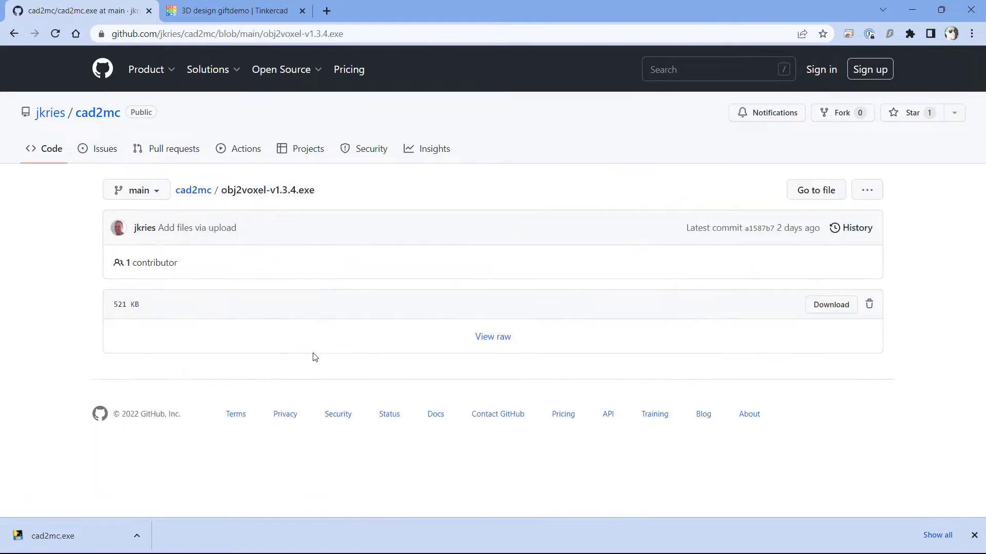
left_click(827, 306)
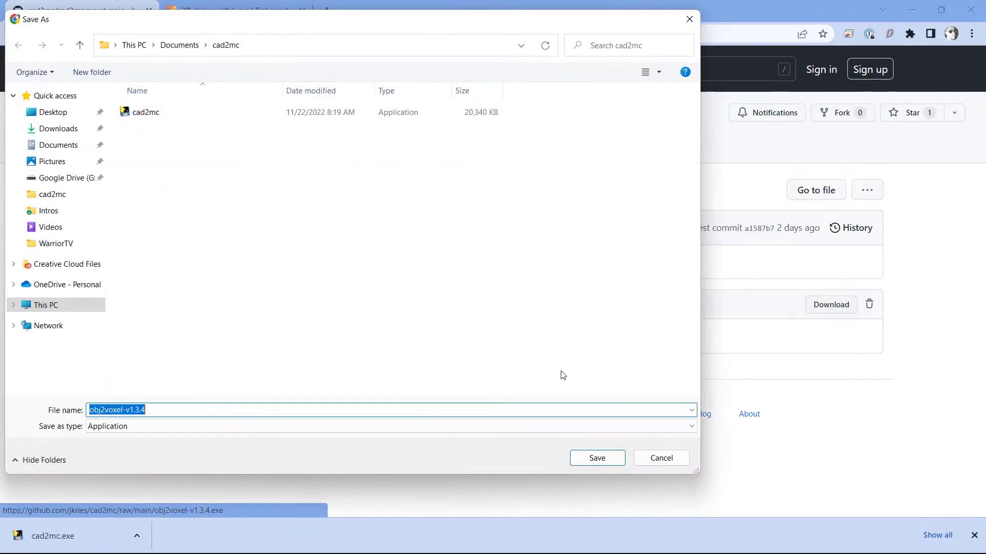
left_click(592, 459)
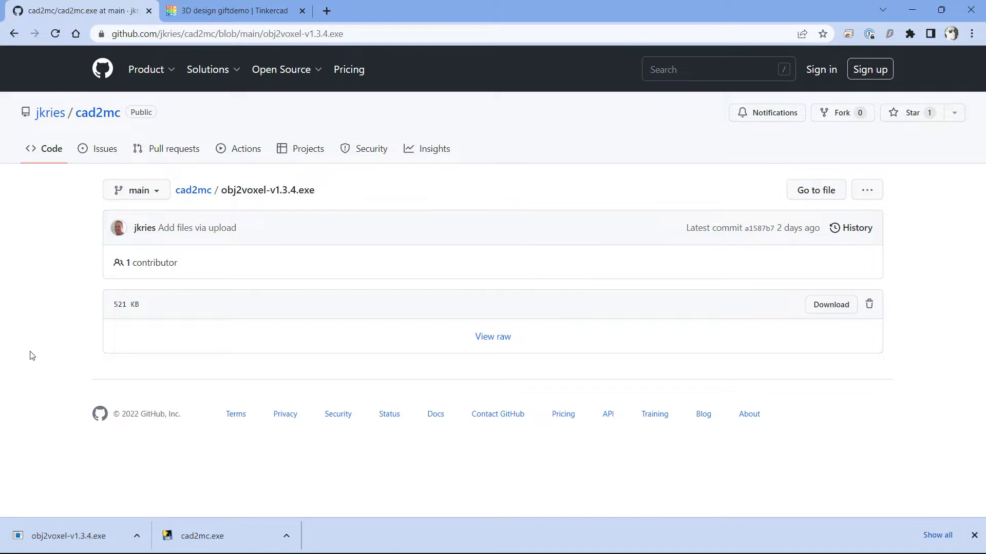
left_click(231, 10)
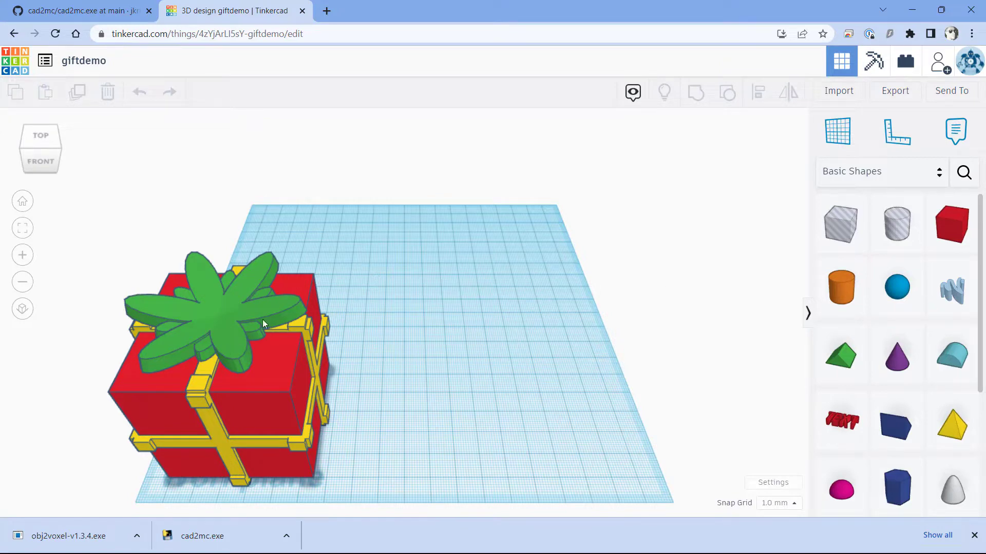
Browse the Fun & Games shapes, then export the giftdemo design in .OBJ format
left_click(847, 174)
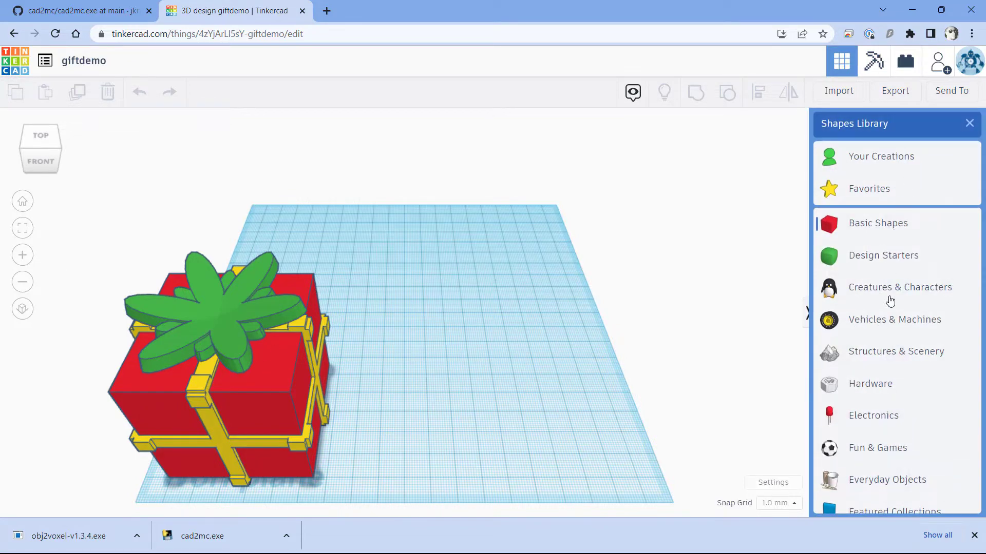
left_click(875, 451)
scroll(896, 385, "down", 2)
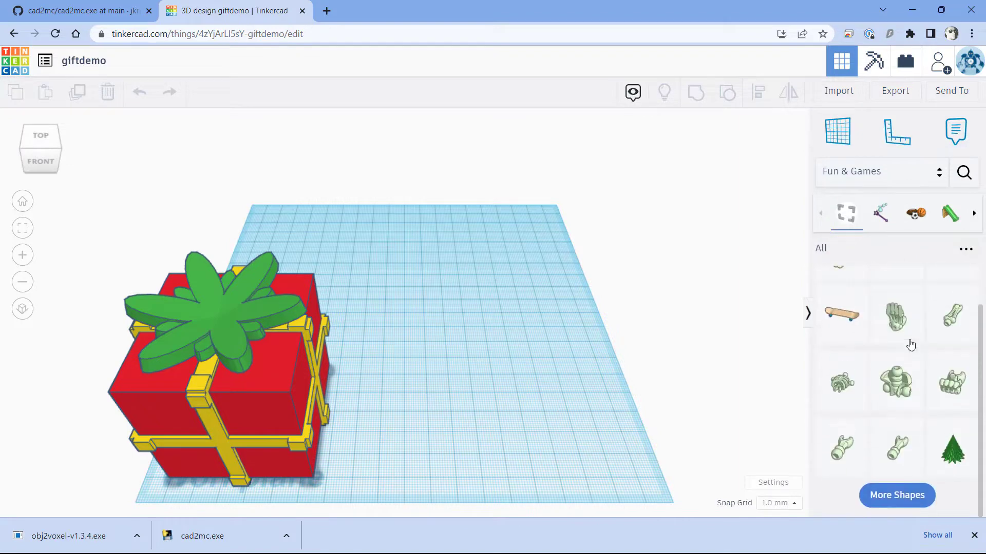
left_click(886, 495)
scroll(864, 385, "down", 5)
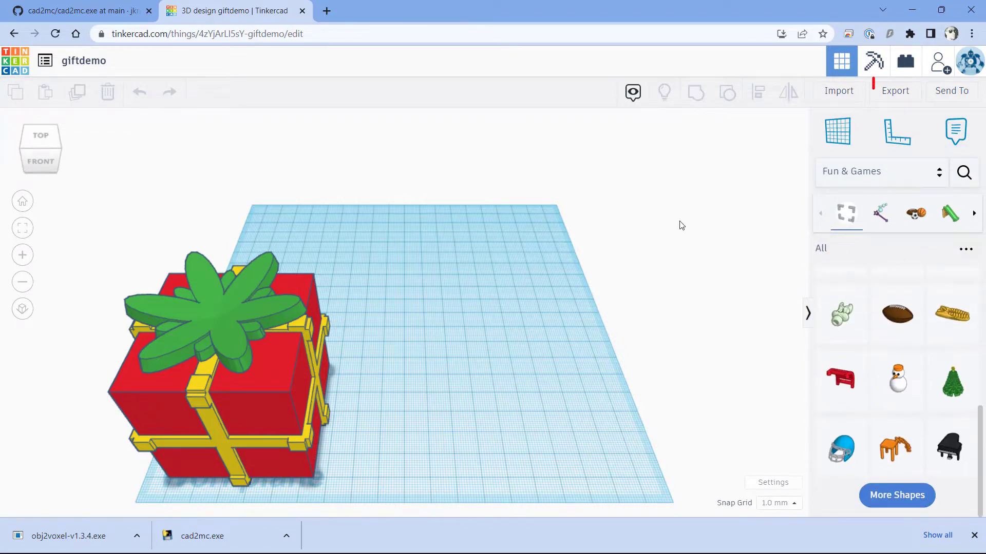
left_click(897, 94)
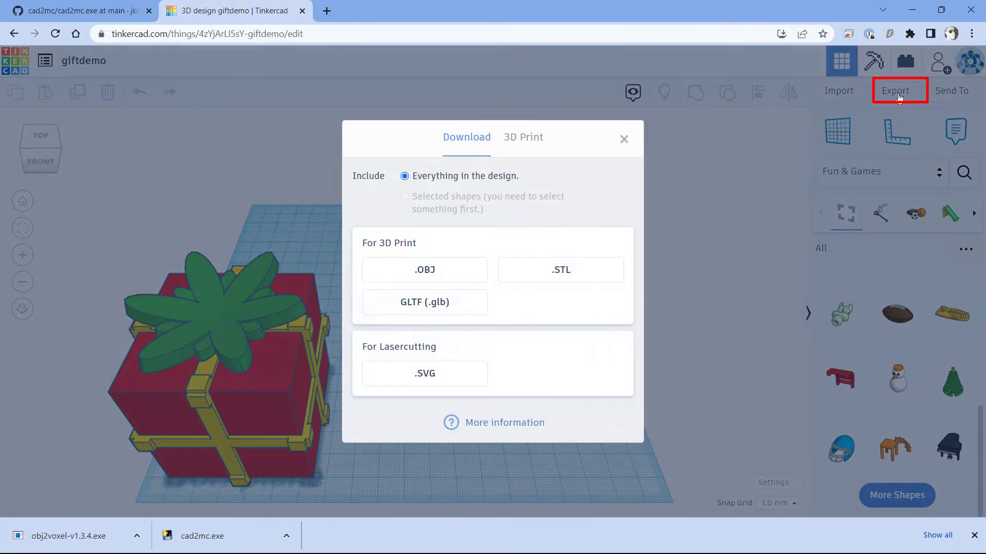
left_click(446, 277)
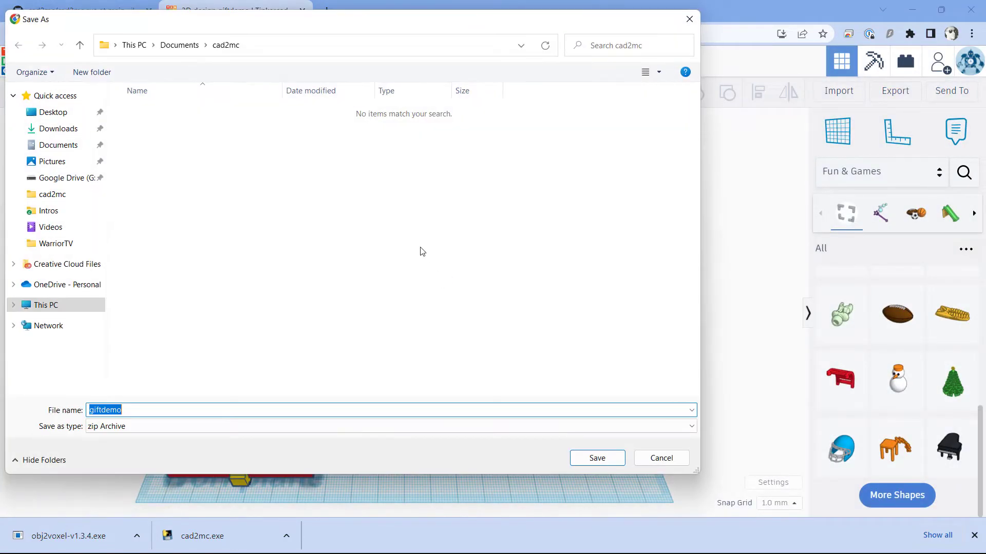
Save giftdemo.zip to Documents\cad2mc and extract tinker.obj and obj.mtl there with 7-Zip
left_click(596, 458)
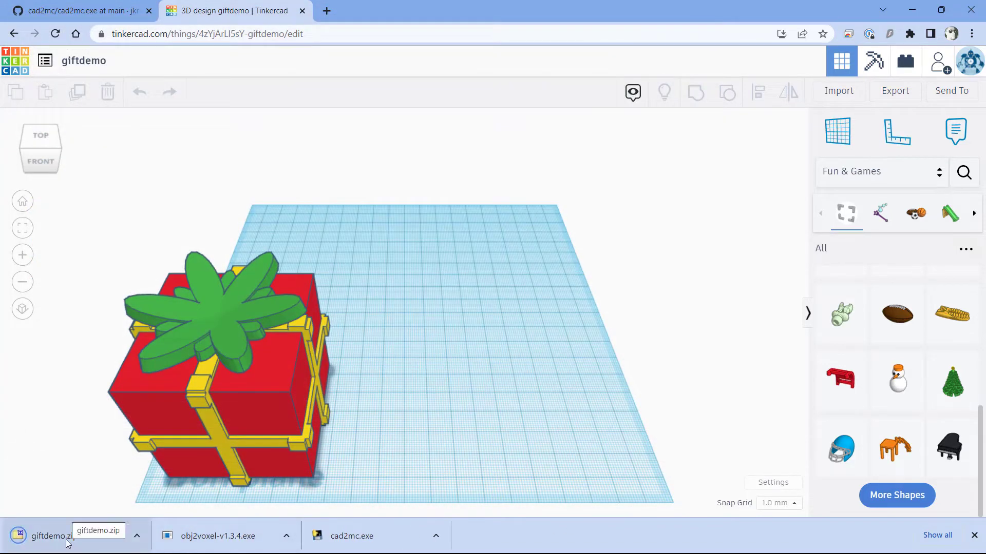
left_click(59, 538)
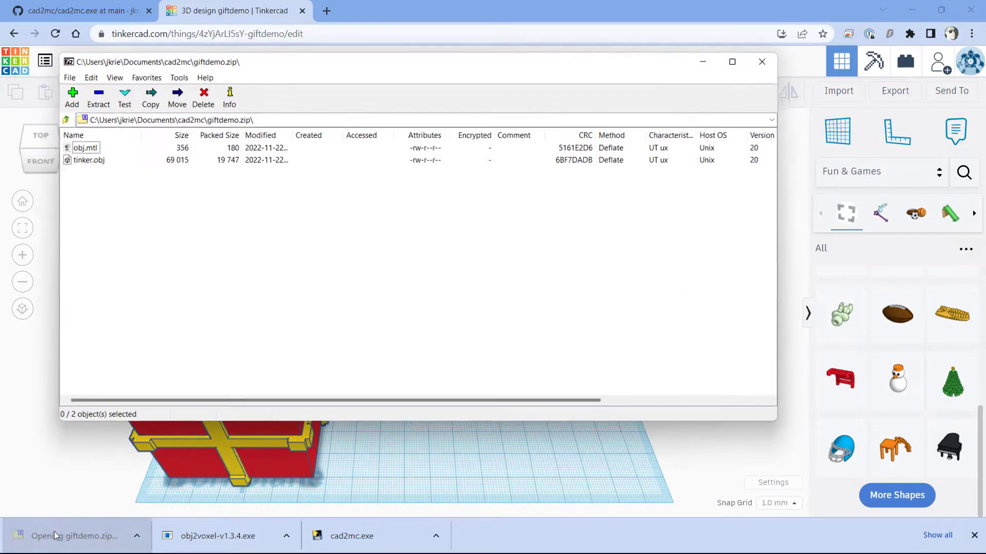
left_click(94, 96)
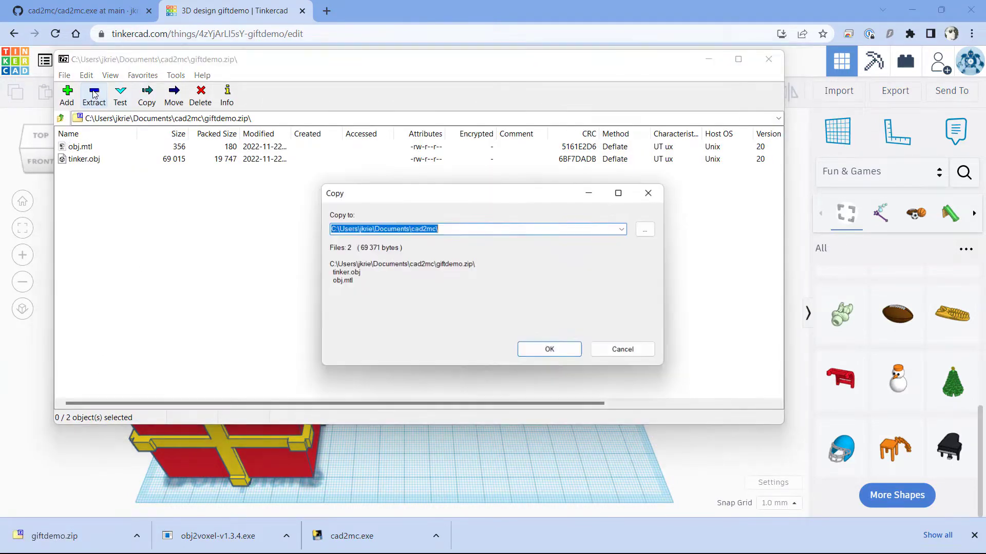
left_click(548, 350)
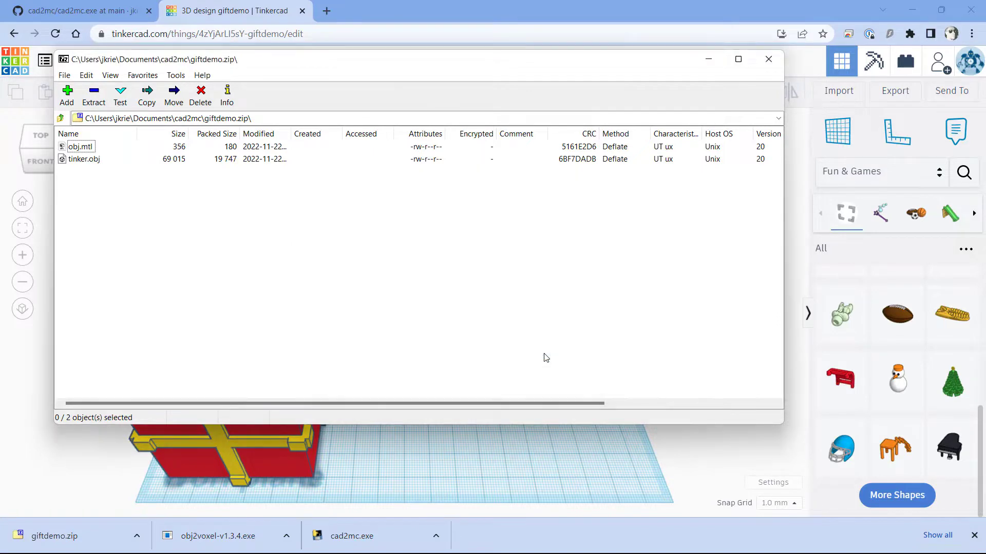
left_click(768, 58)
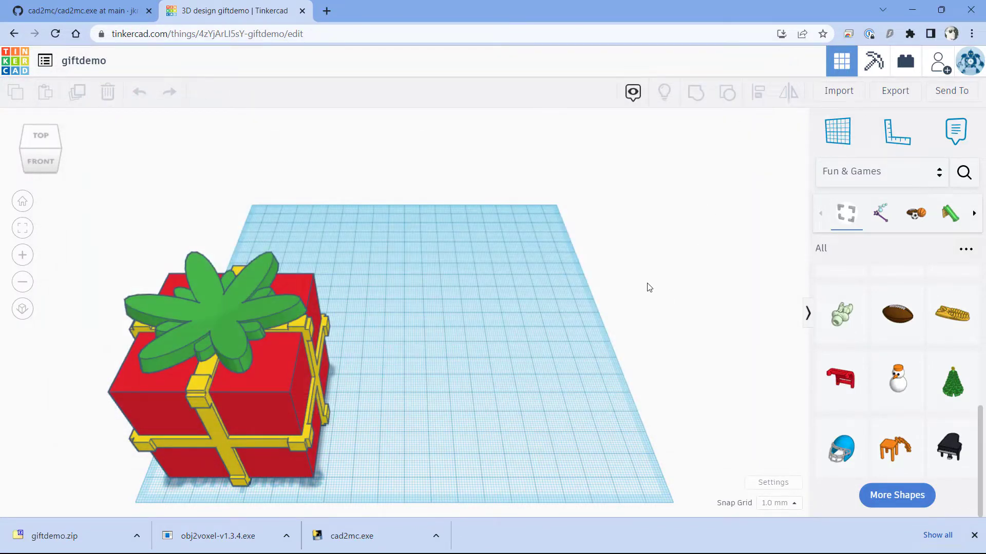
Delete giftdemo.zip from the cad2mc folder, leaving cad2mc, obj2voxel, tinker.obj and obj.mtl
key("alt+Tab")
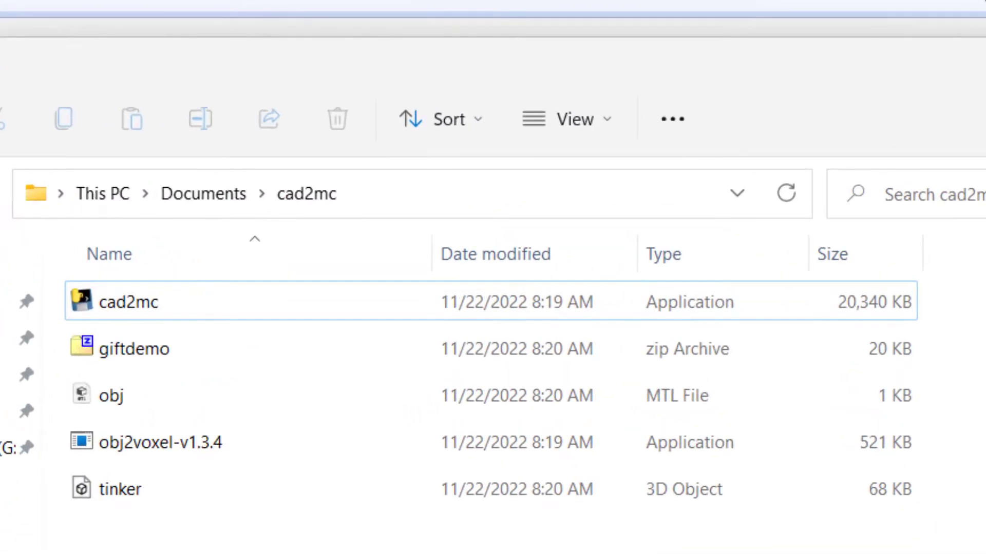
left_click(126, 356)
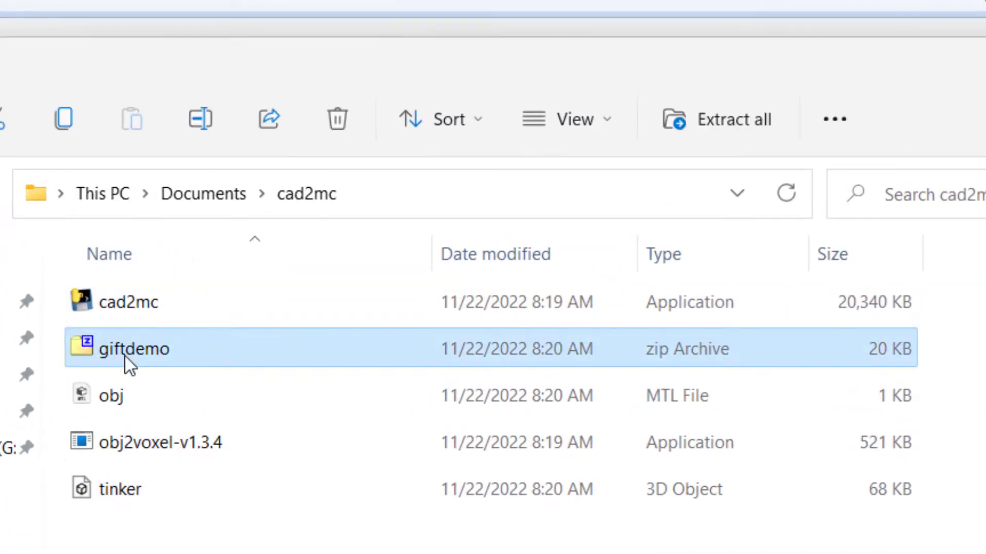
key("Delete")
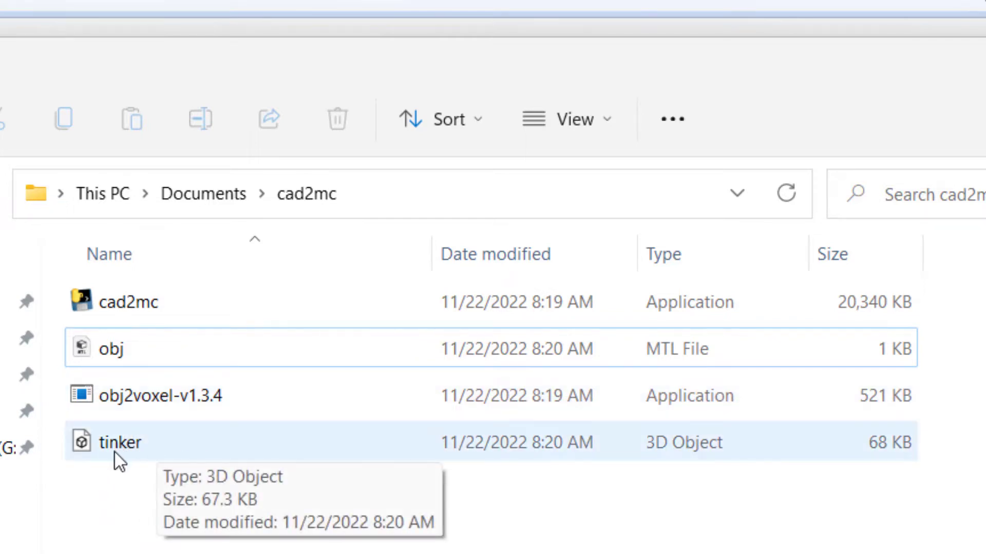
left_click(117, 360)
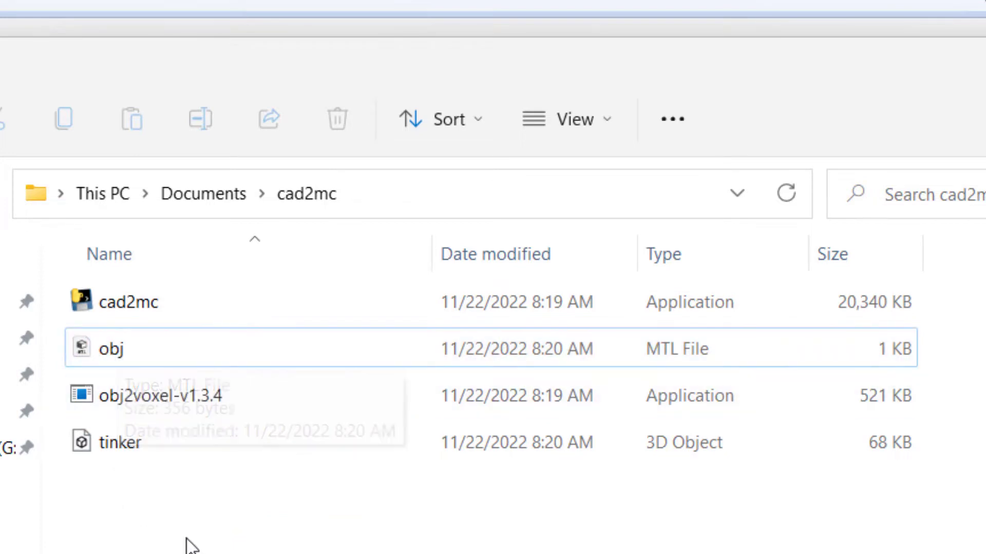
Launch cad2mc.exe, allowing it past the SmartScreen warning with Run anyway
double_click(118, 302)
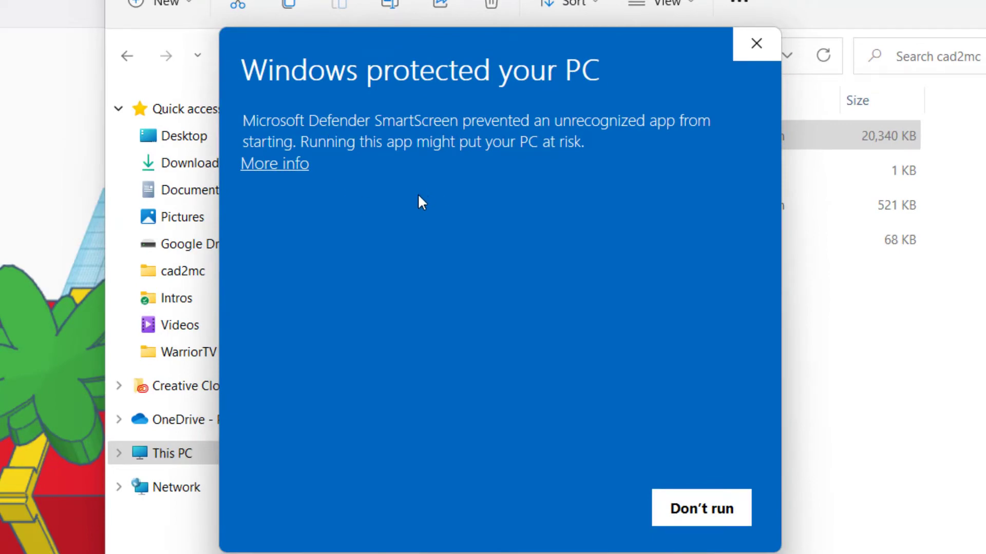
left_click(300, 173)
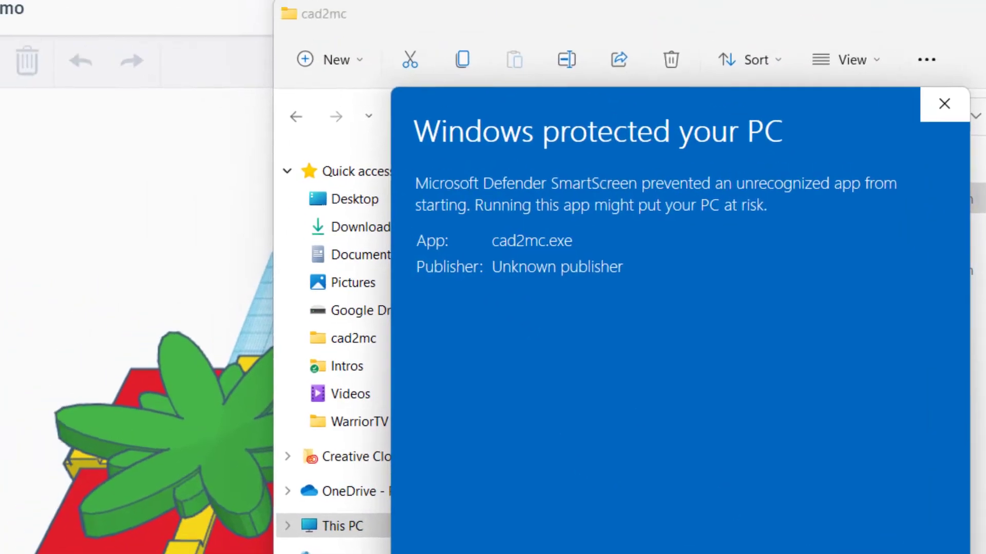
left_click(563, 511)
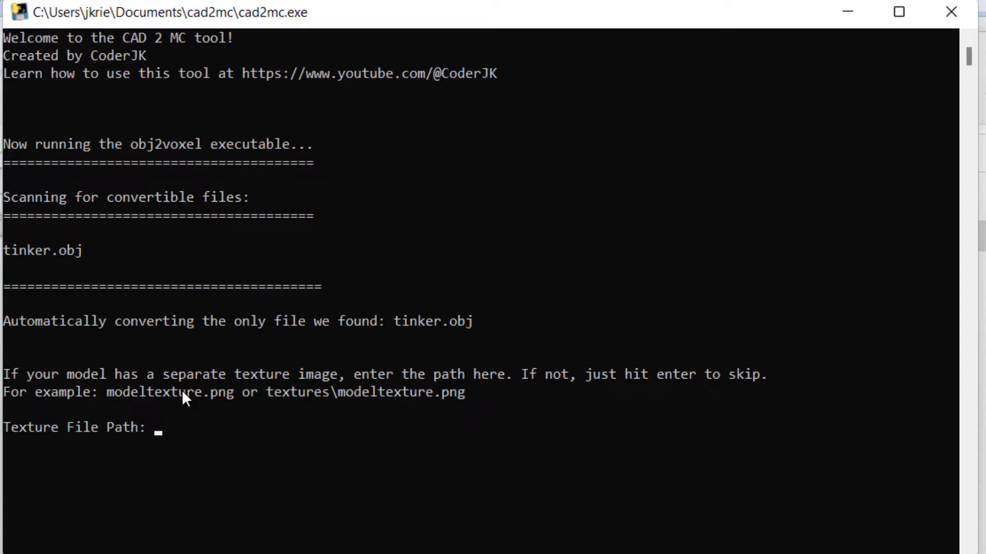
Skip the texture file and set max size 32, saving the 5228 block commands to 3d.txt
key("Return")
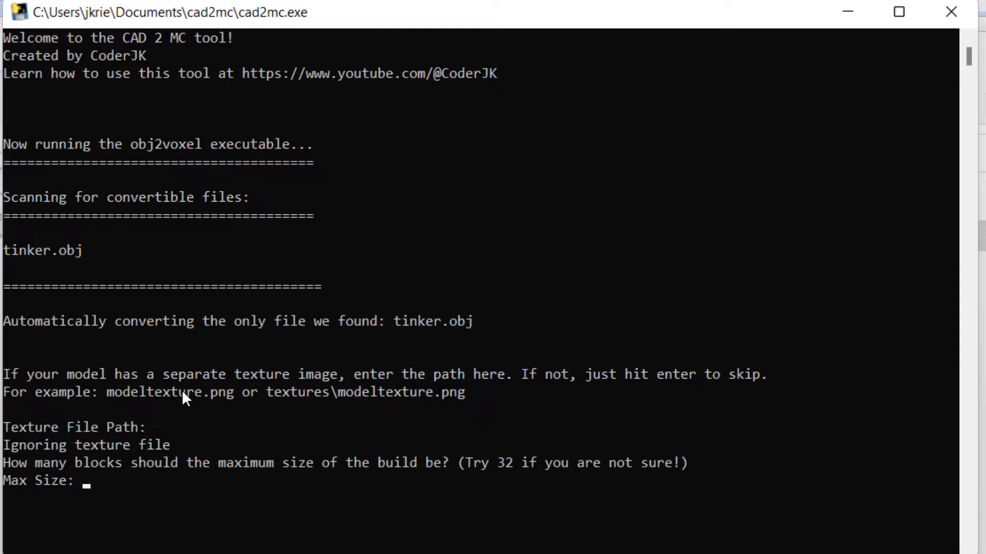
type("32")
key("Return")
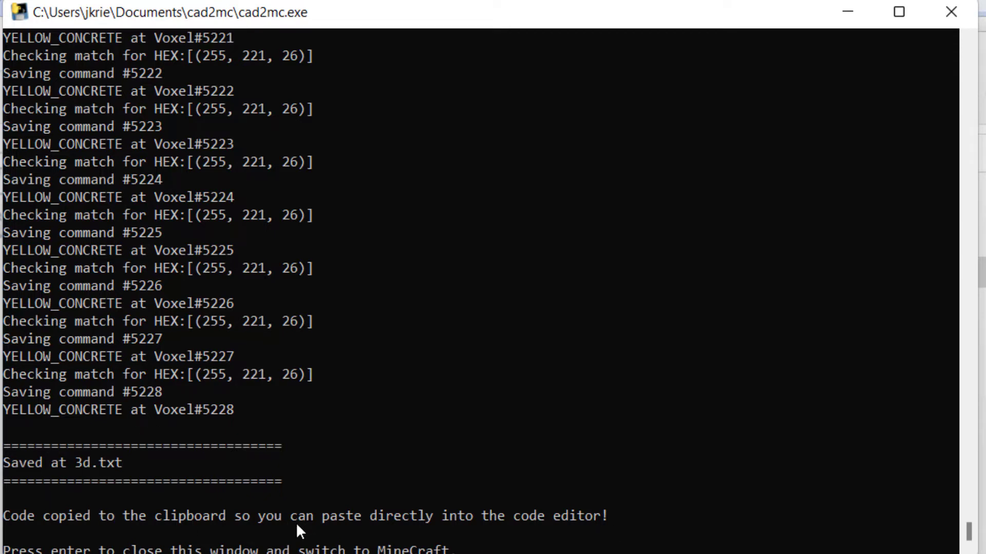
left_click(498, 511)
Close the converter, walk to flat ground beside the lake, and open Code Builder
key("Return")
key("Return")
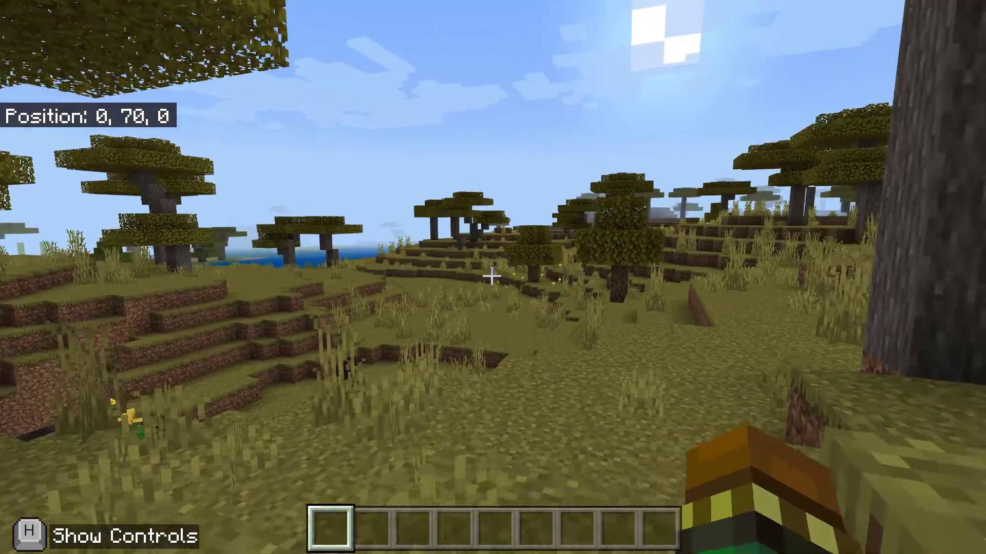
key("w")
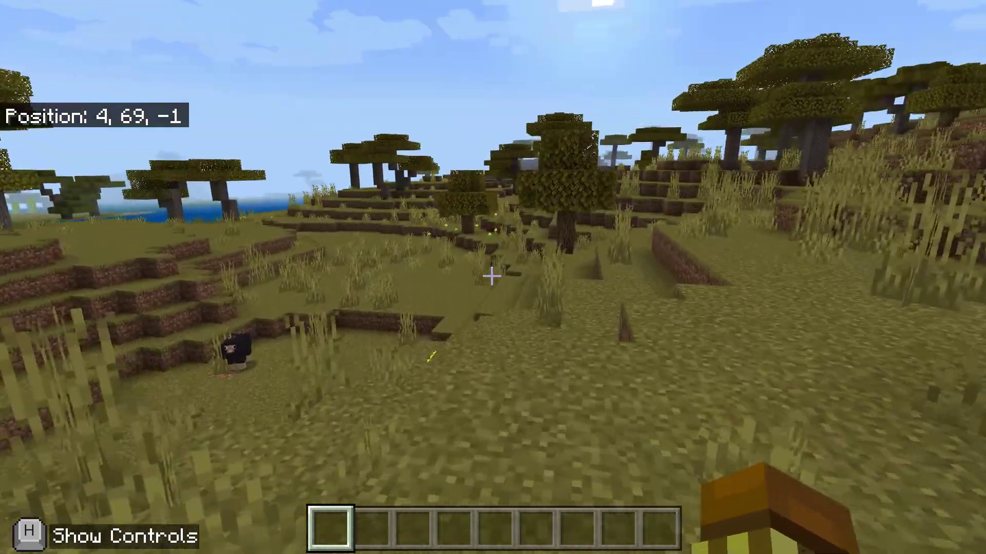
key("w")
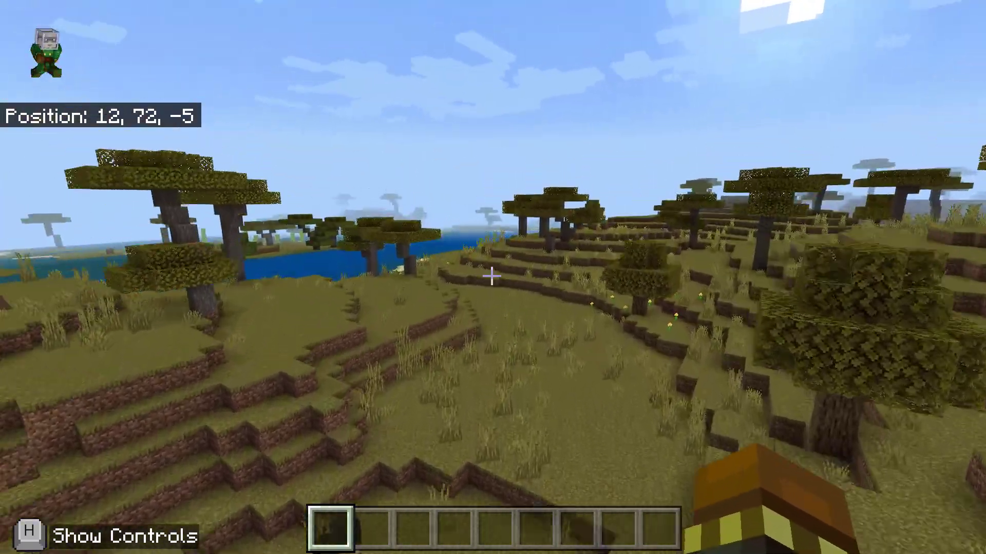
key("w")
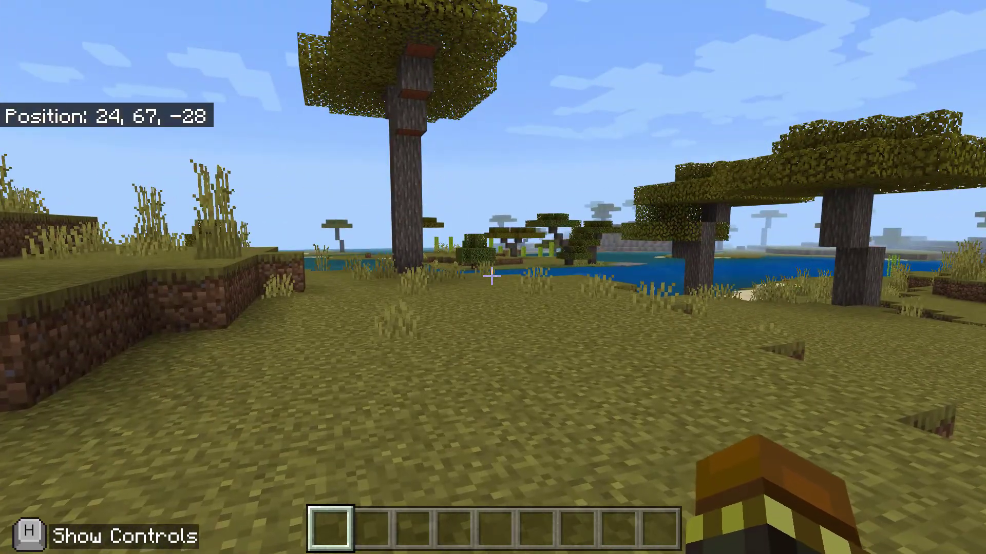
key("c")
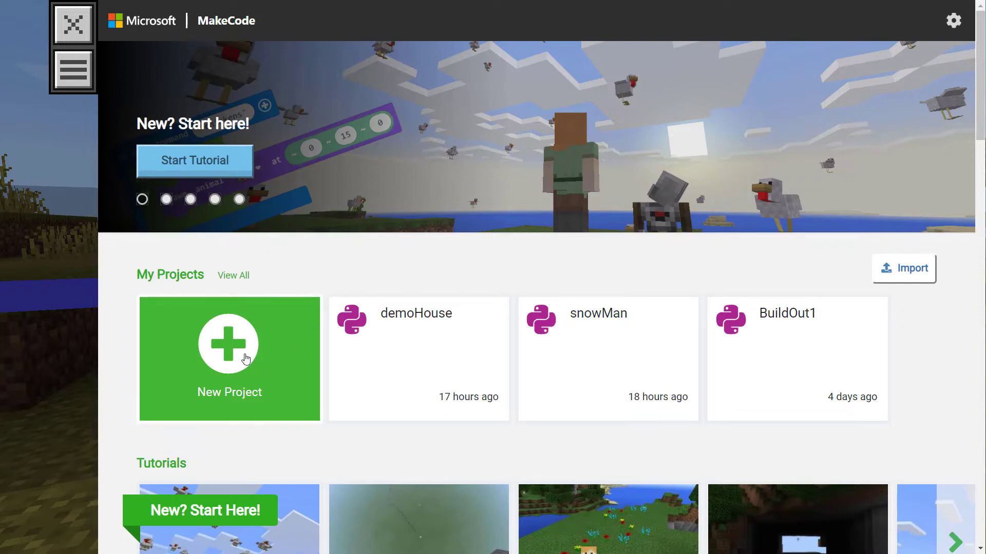
Create a new MakeCode project named cad2mc
left_click(251, 352)
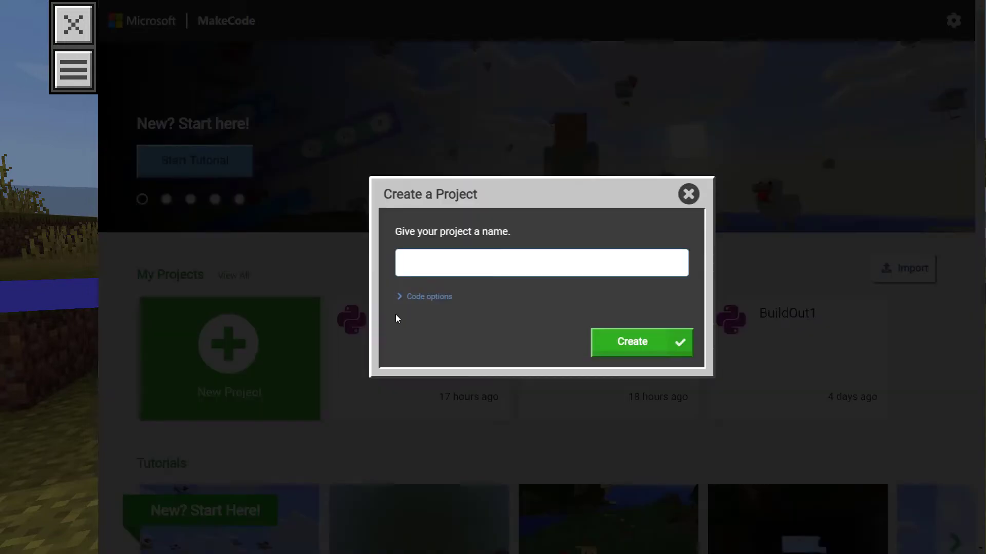
type("cad2mc")
left_click(631, 348)
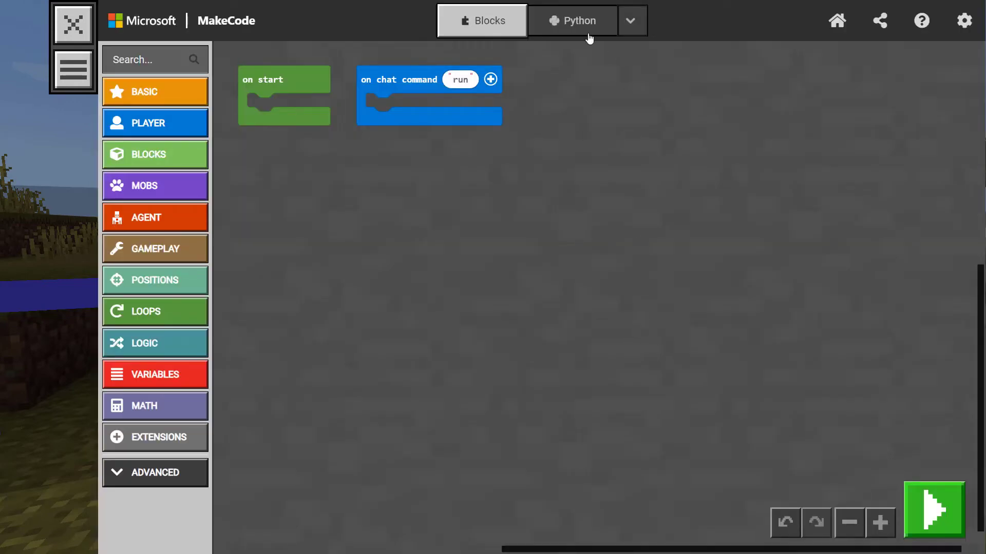
Switch the editor to Python and replace the starter code with the pasted gift-building code
left_click(630, 23)
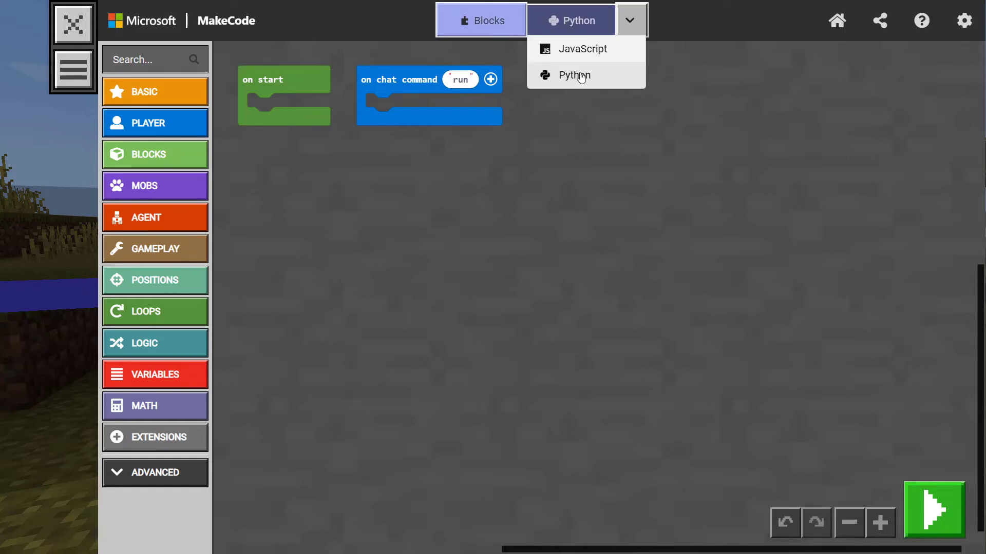
left_click(549, 78)
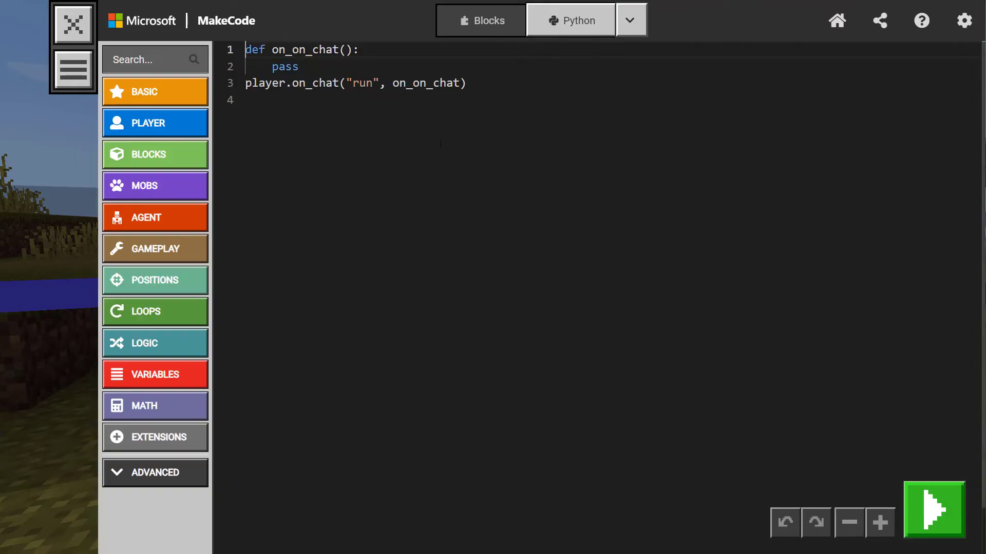
key("ctrl+a")
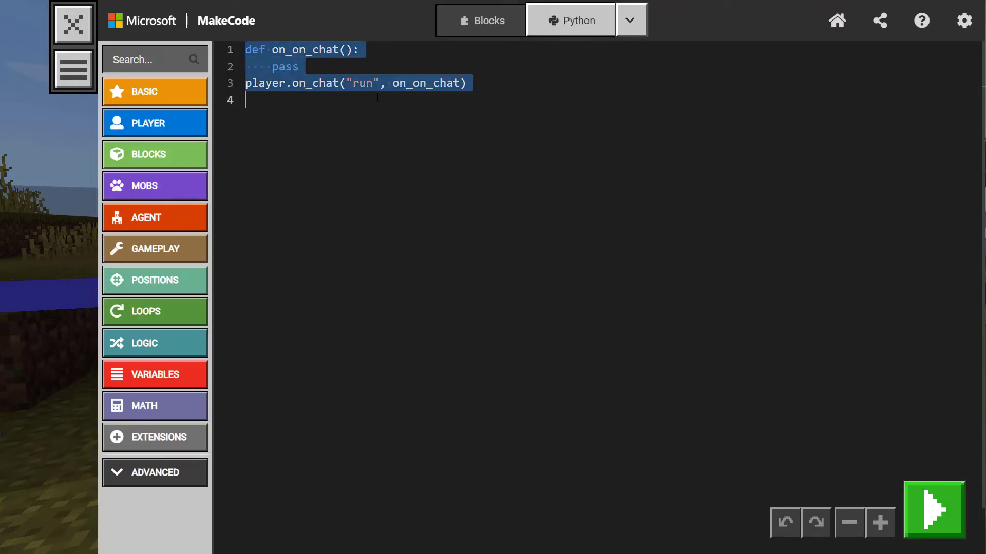
key("Delete")
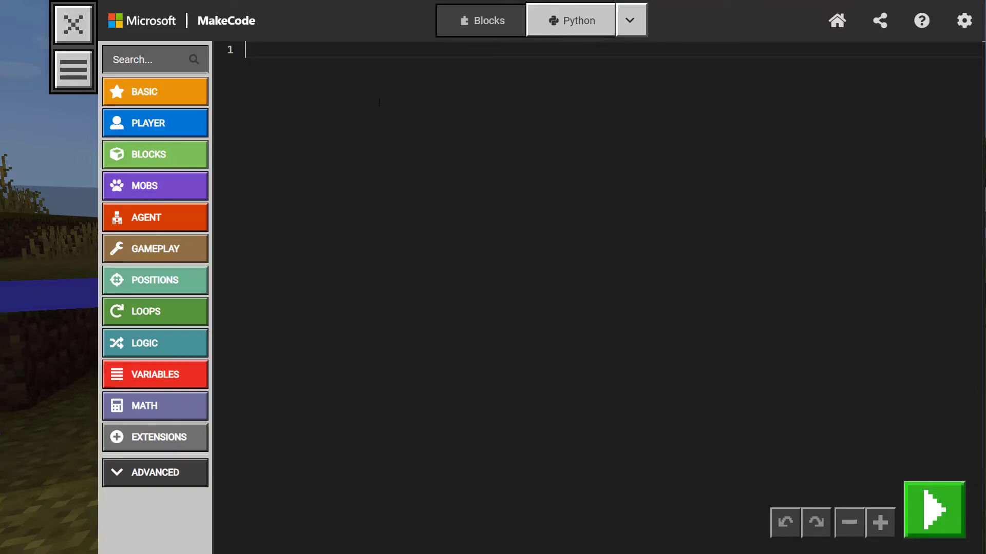
key("ctrl+v")
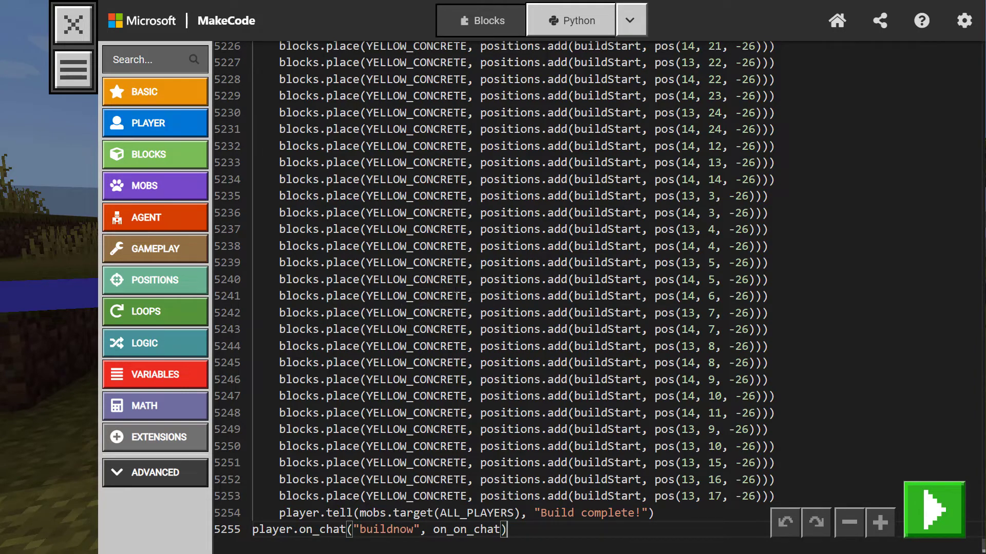
Open the saved 3d code file from the cad2mc folder in Notepad
key("alt+Tab")
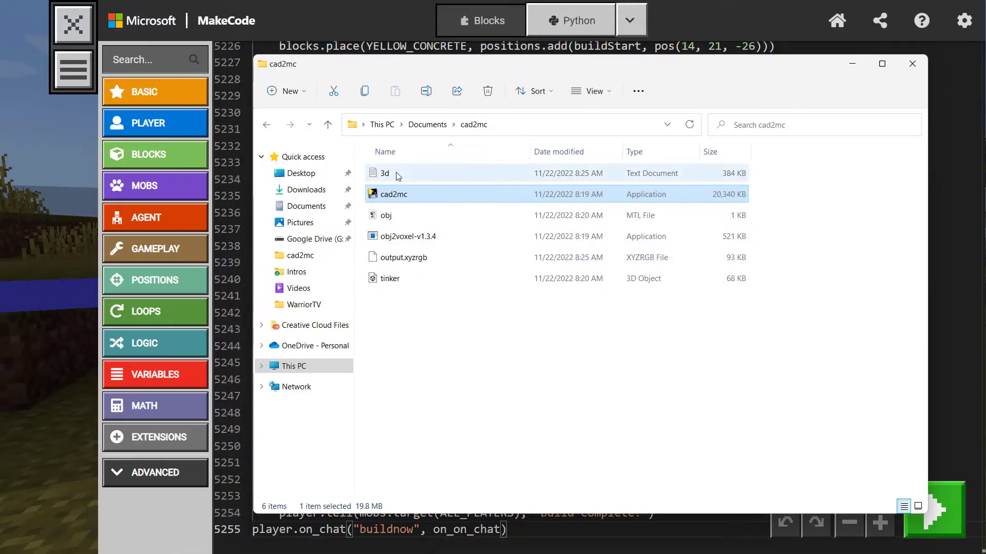
double_click(386, 175)
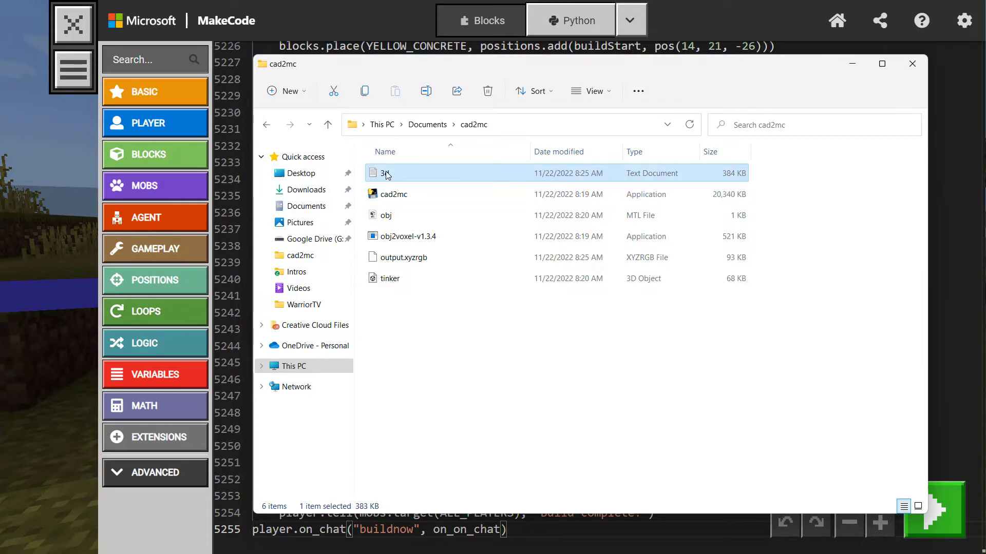
scroll(289, 235, "down", 20)
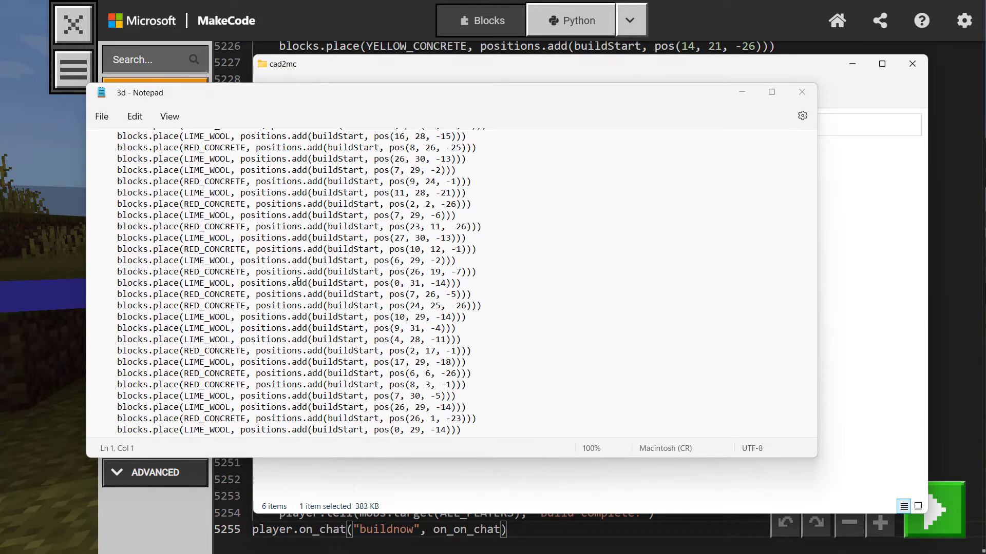
scroll(298, 282, "down", 15)
Copy all of the generated Python code, then close Notepad
left_click(274, 257)
key("ctrl+a")
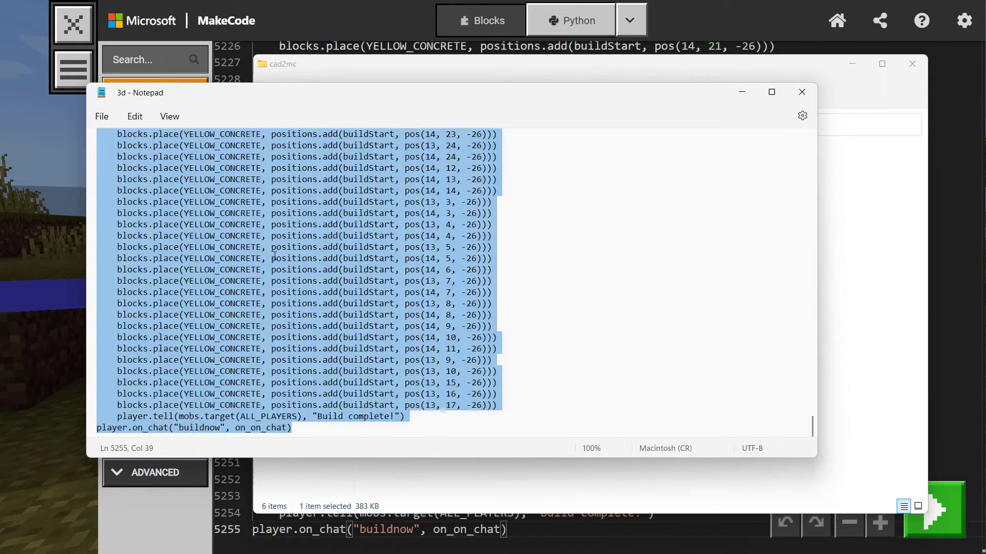
right_click(247, 232)
left_click(276, 302)
left_click(802, 92)
Scroll through the long cad2mc Python build code in the MakeCode editor
left_click(744, 16)
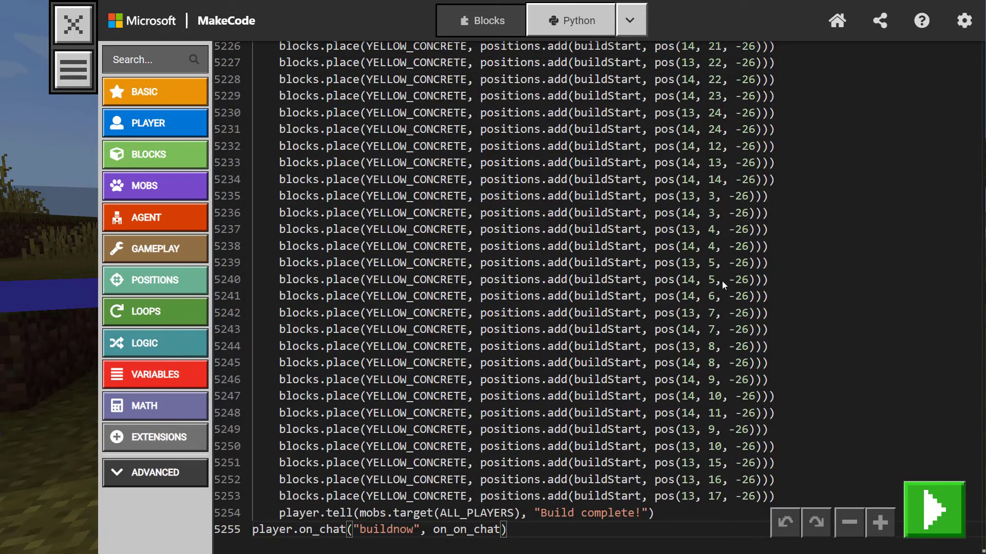
scroll(603, 317, "down", 3)
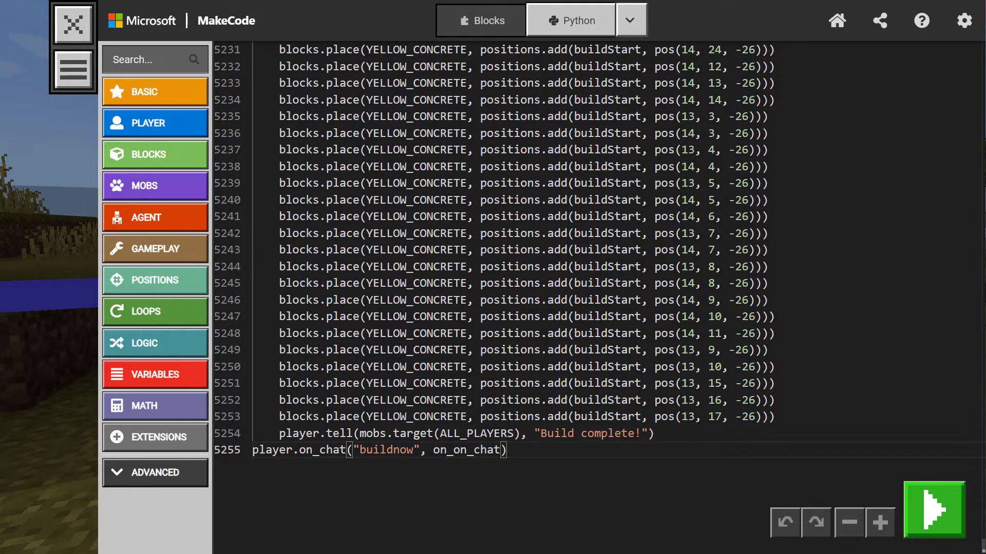
scroll(485, 292, "up", 20)
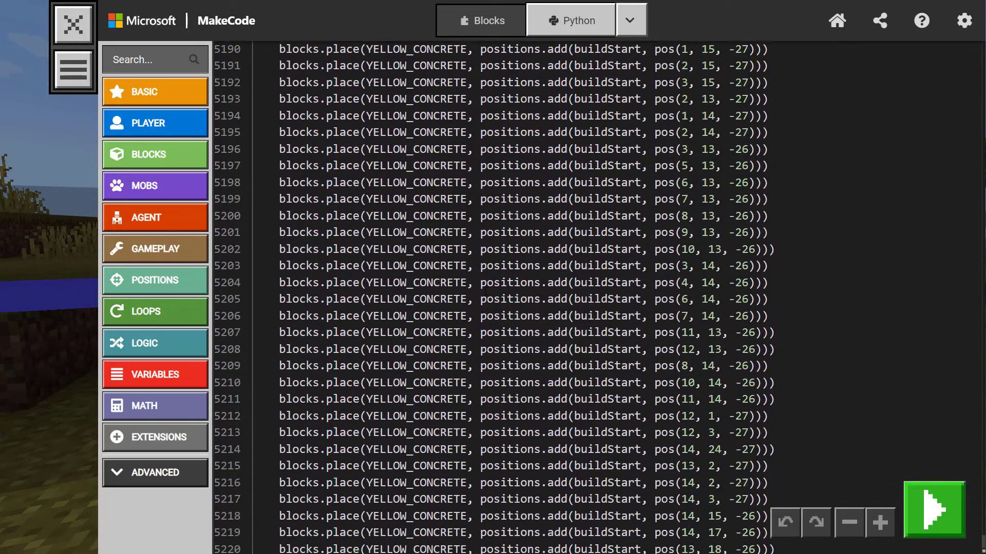
scroll(486, 291, "up", 20)
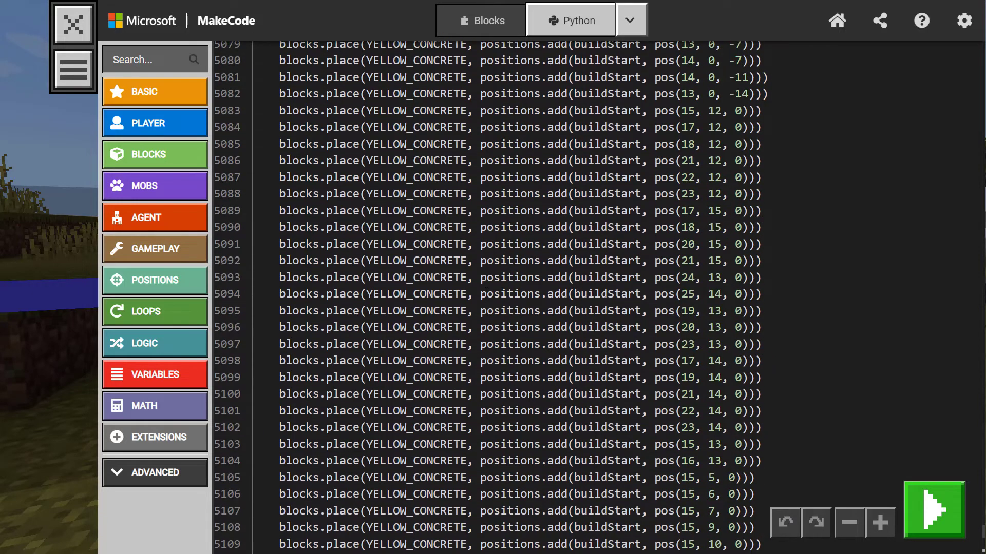
scroll(485, 291, "up", 20)
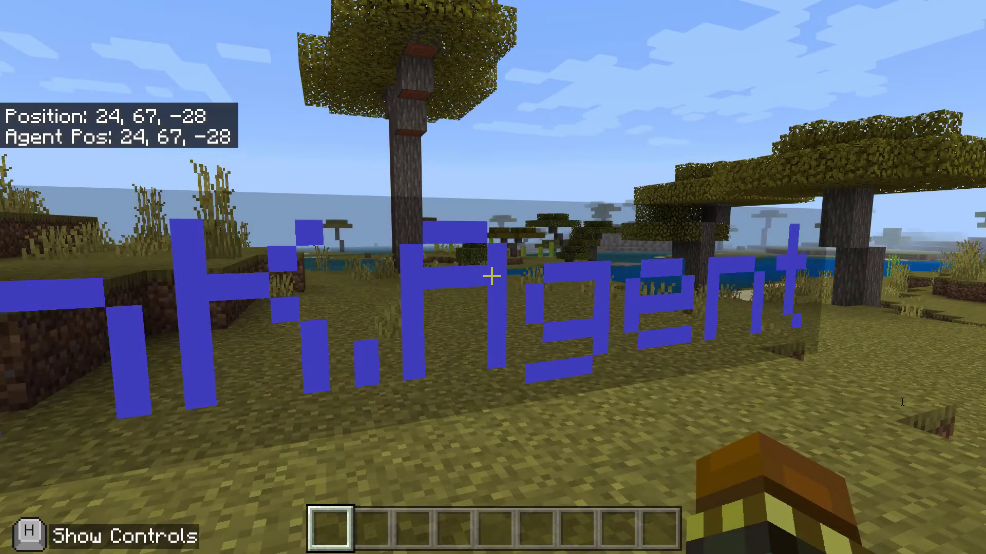
Walk from the Hi.Agent lettering down to the lake edge at 20, 64, -59
key("w")
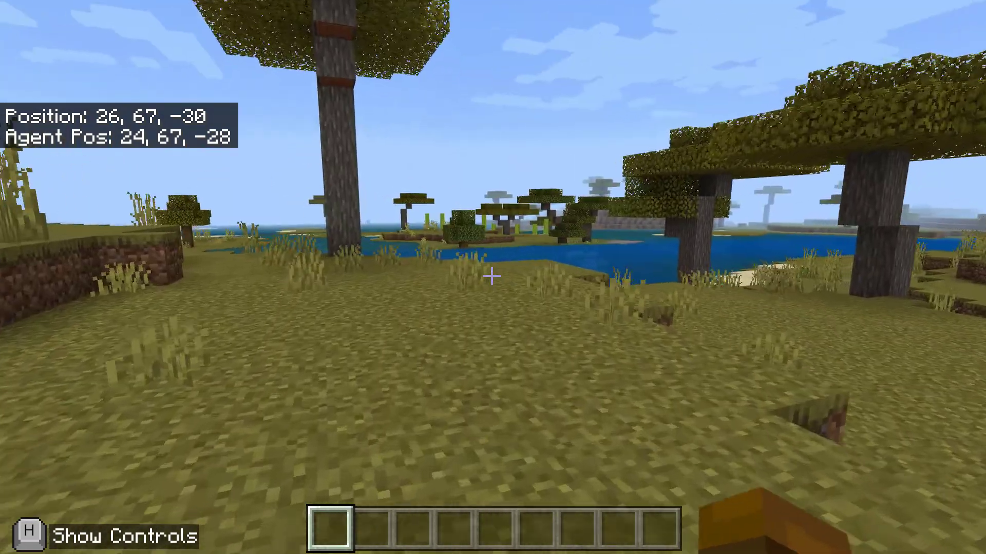
key("w")
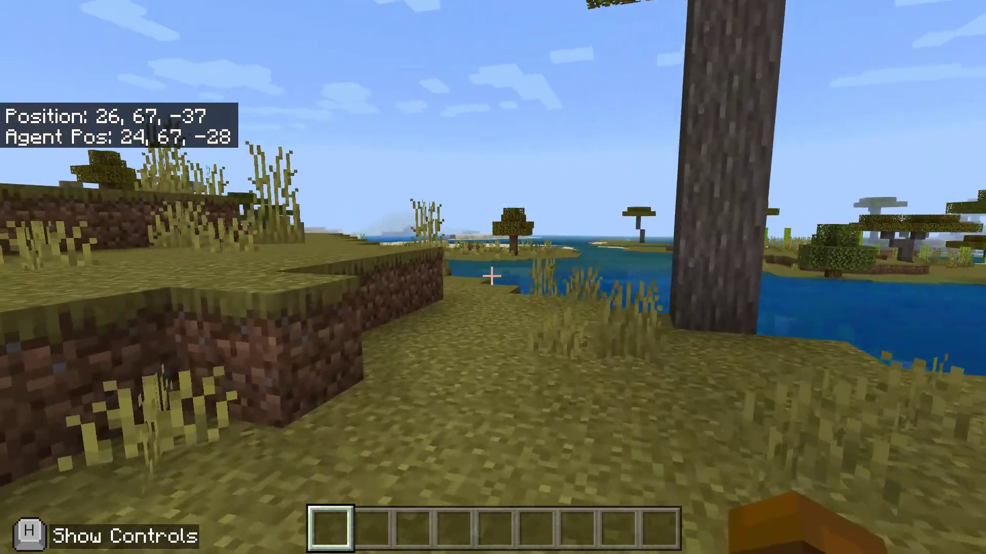
key("w")
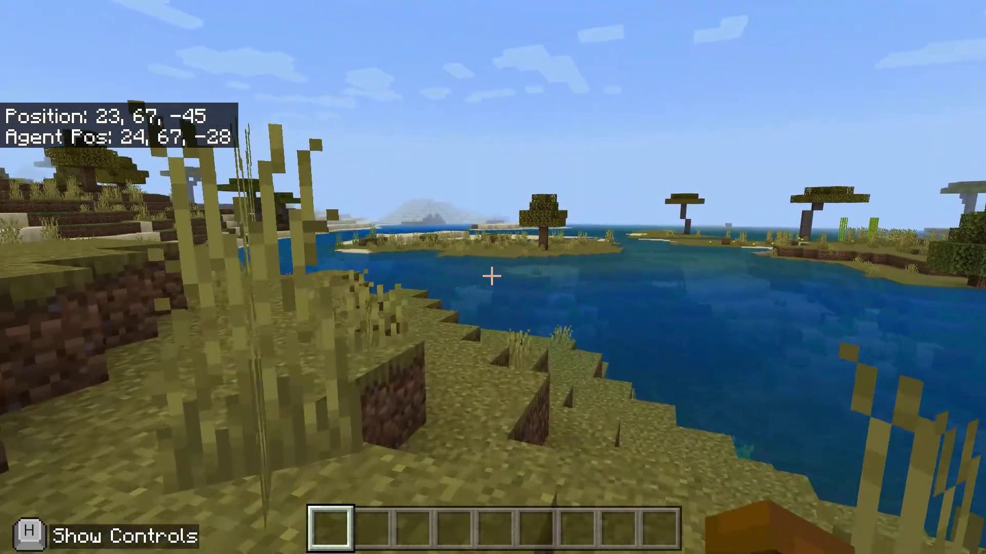
key("w")
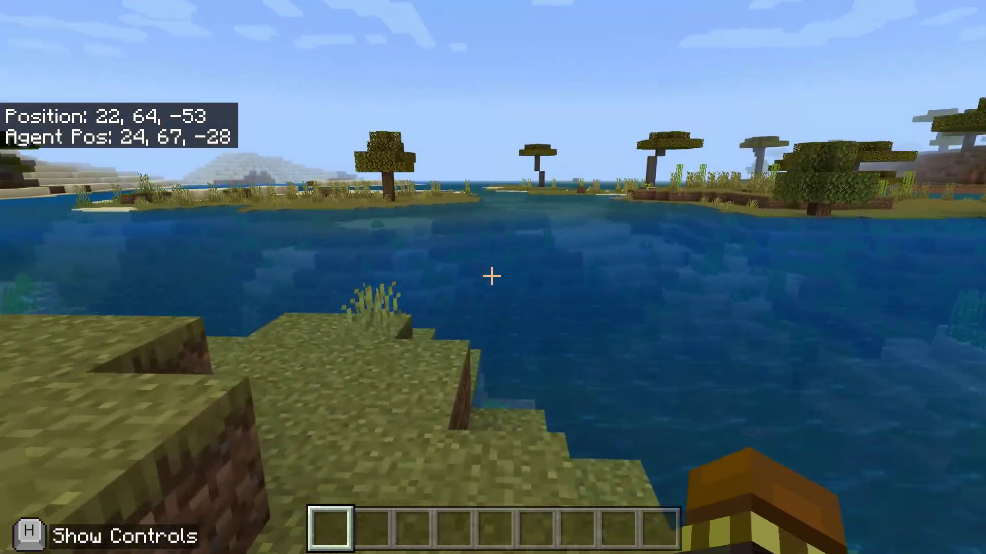
key("w")
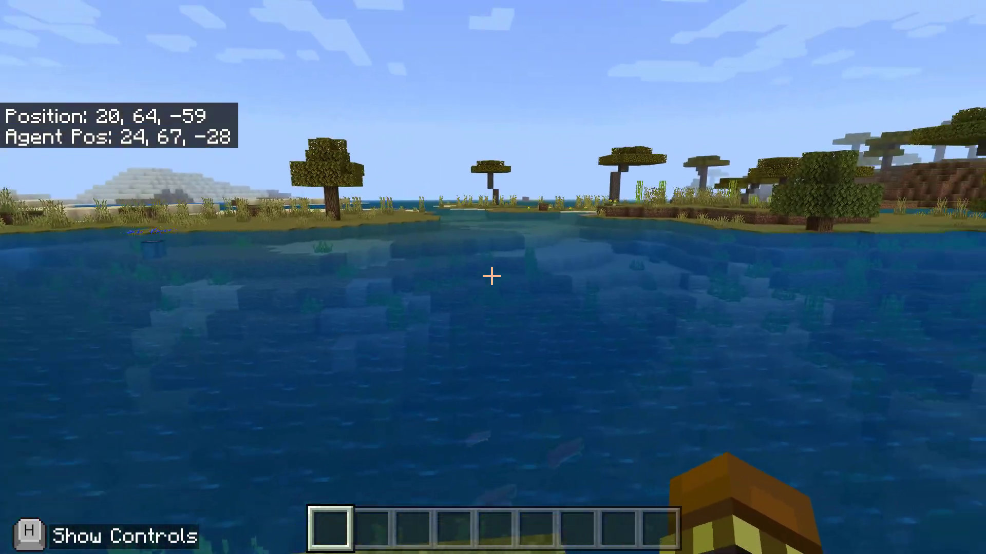
Open chat, switch to third-person view, and enter the buildnow command text
key("t")
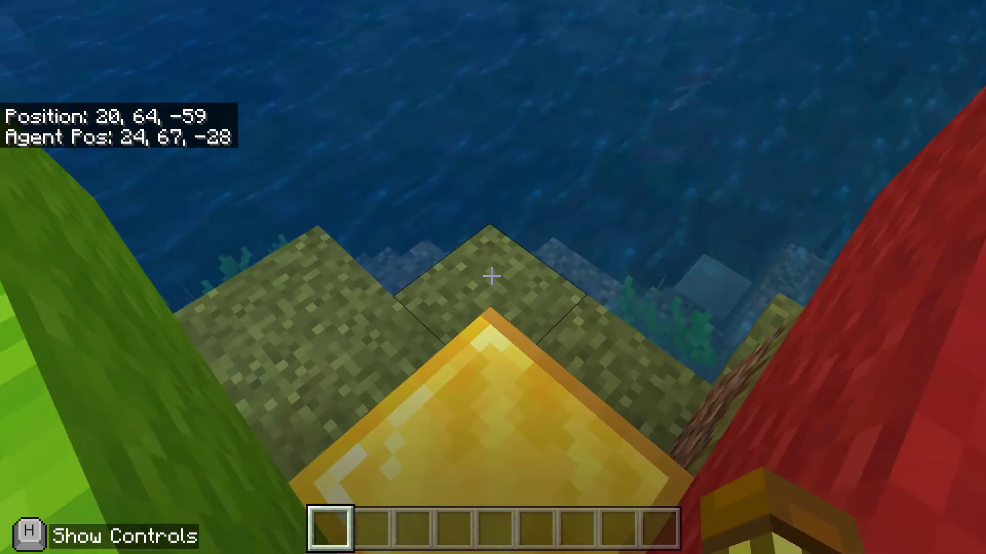
key("F5")
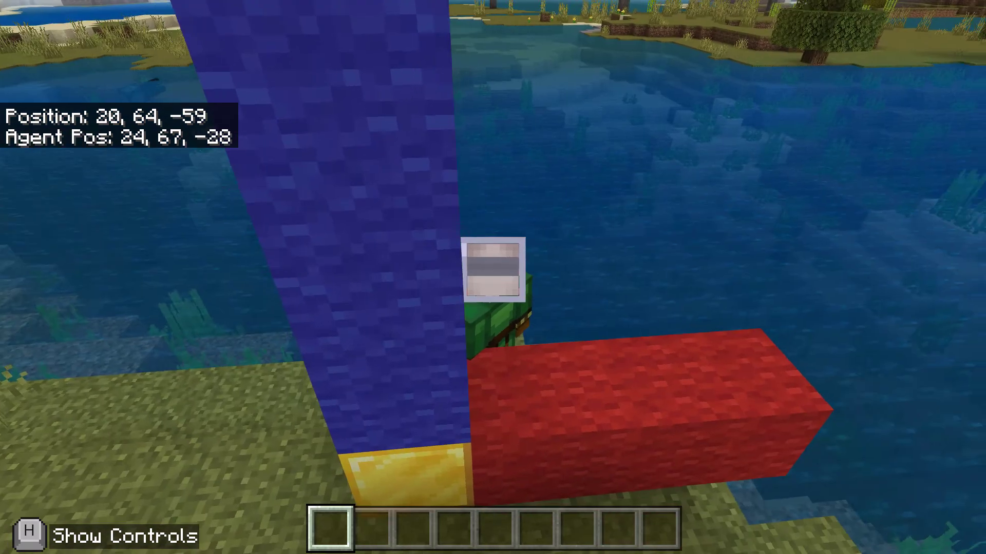
type("t")
type("b")
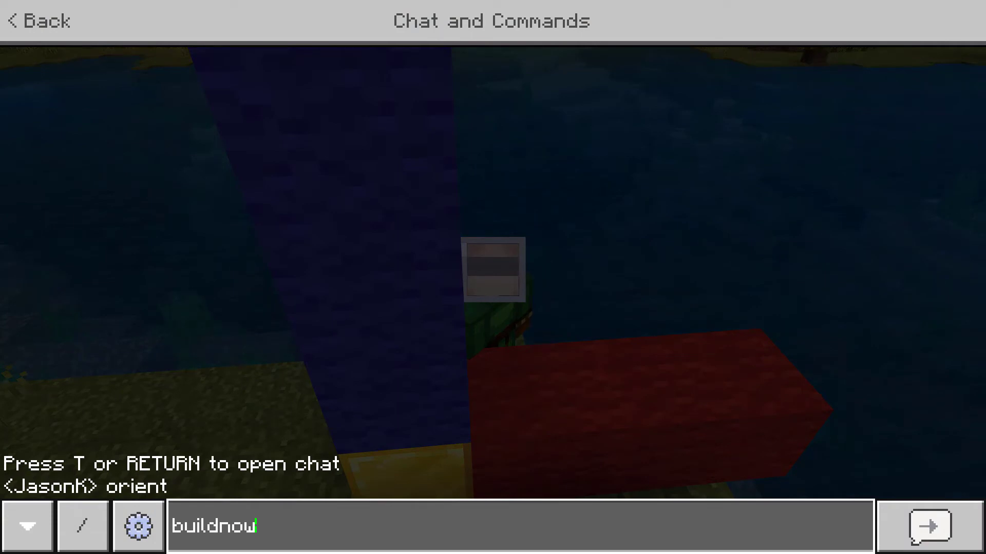
type("uildnow")
Send buildnow, then fly upward to watch the gift box build above the lake
key("Return")
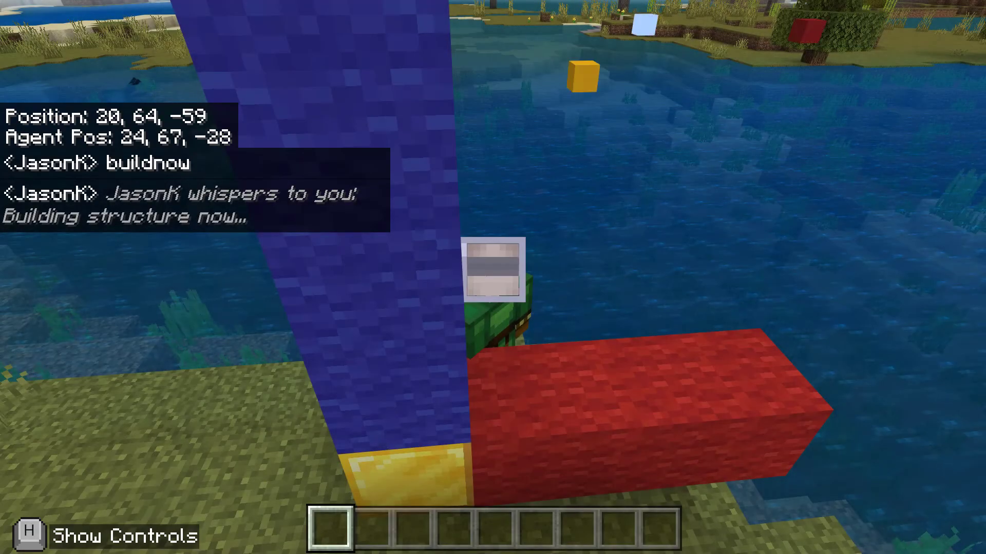
key("space")
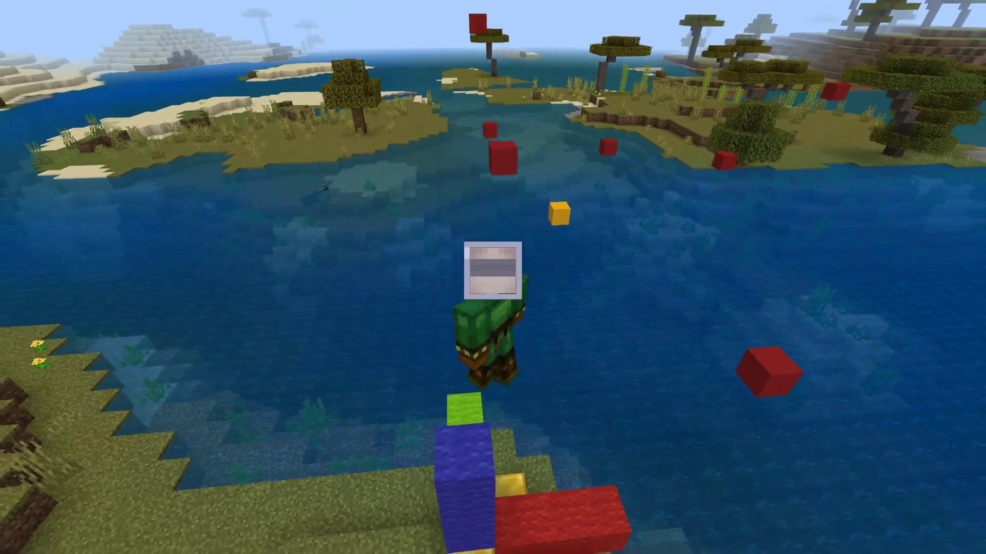
key("F5")
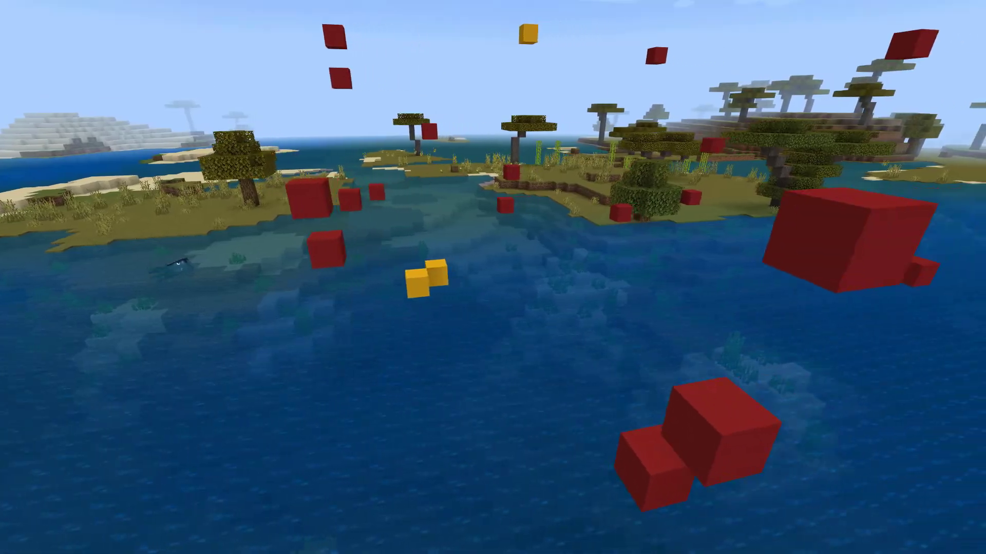
key("space")
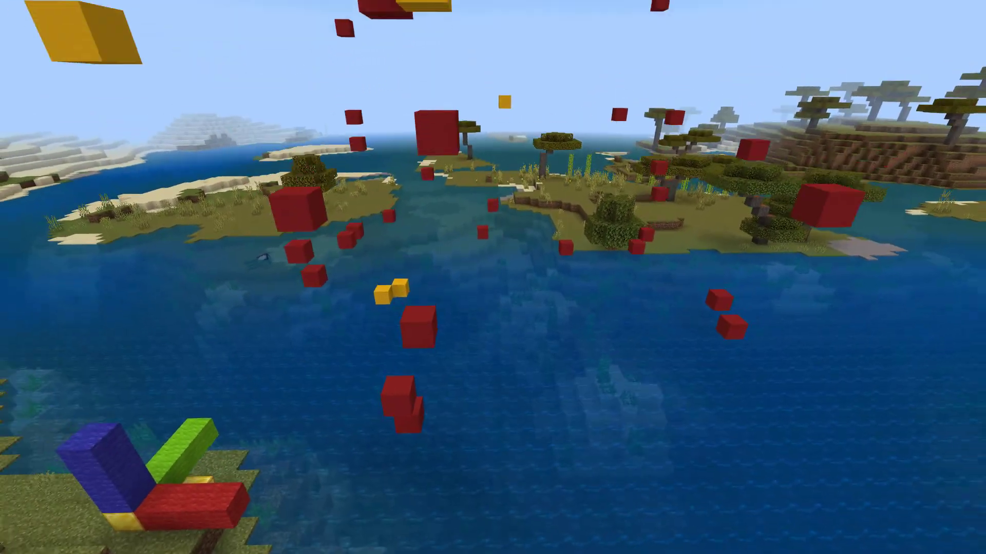
key("space")
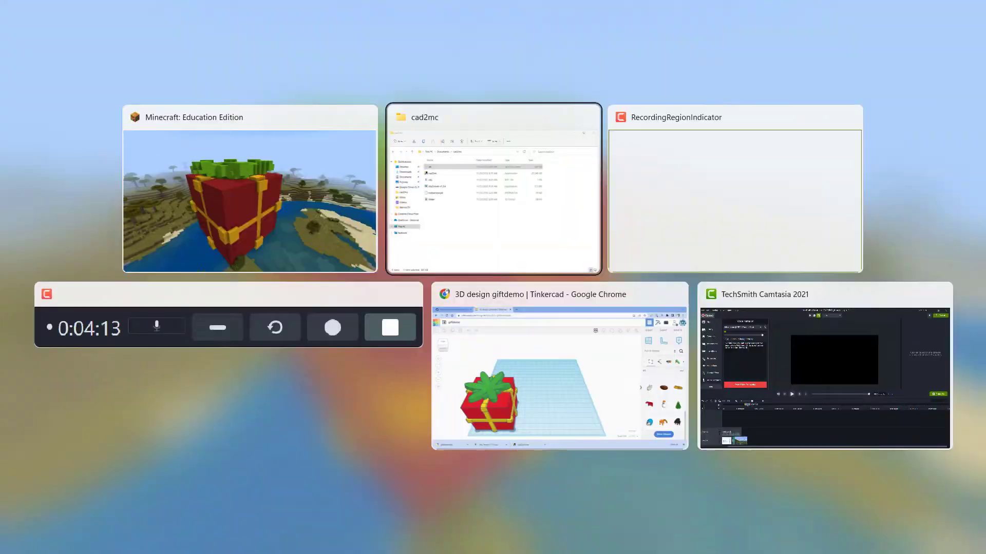
key("alt+Tab")
key("alt+Tab")
key("alt+Tab")
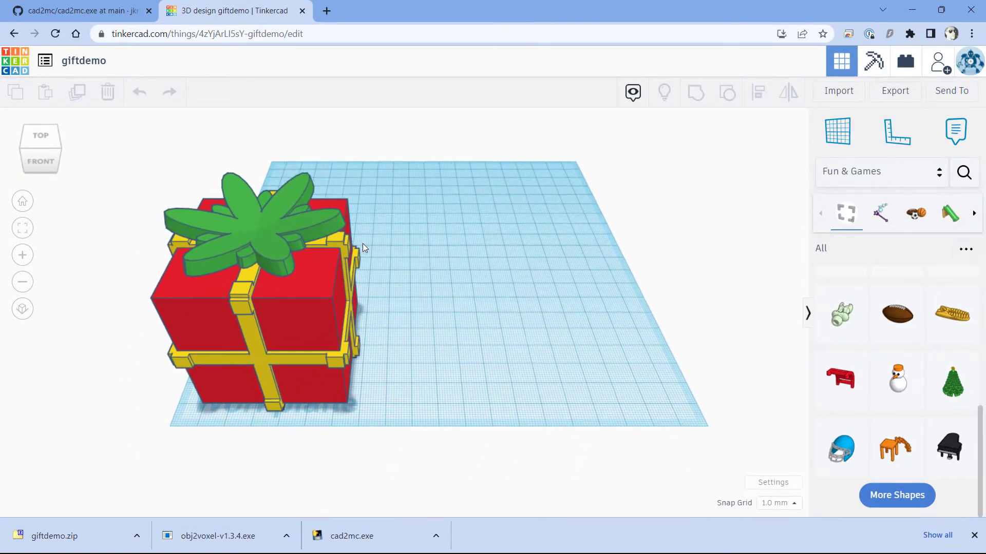
Return to the Tinkercad giftdemo design and orbit the gift box to another side
left_click_drag(319, 237, 253, 232)
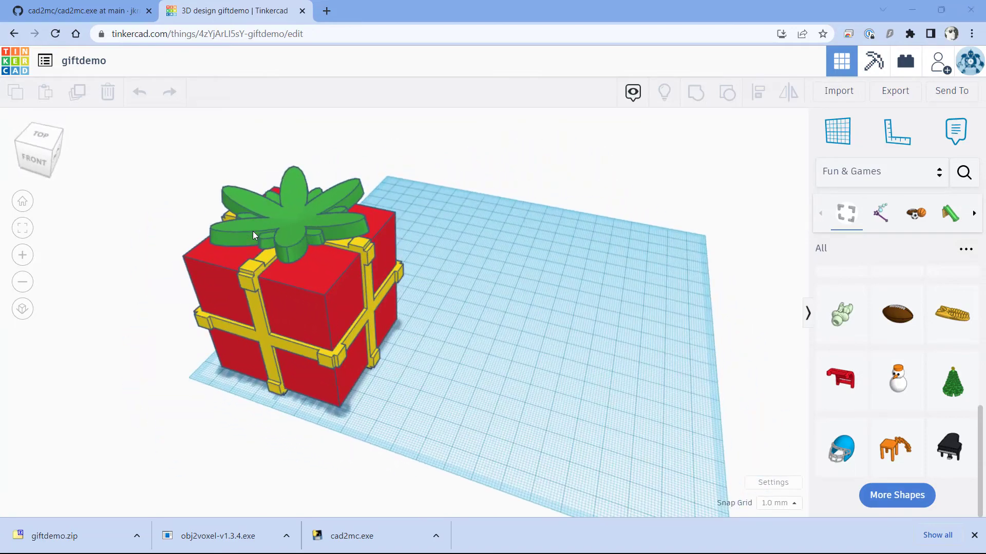